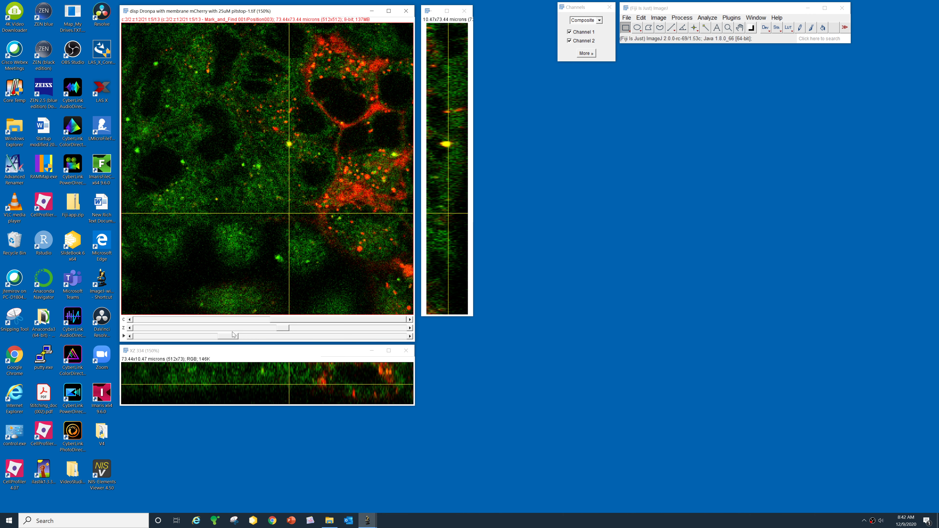
- Scrub the stack from time frame 5 to 11, then close the orthogonal XZ and YZ views
mouse_move(229, 338)
mouse_down()
mouse_move(195, 338)
mouse_move(364, 337)
mouse_move(234, 345)
mouse_up()
key(ctrl+shift+h)
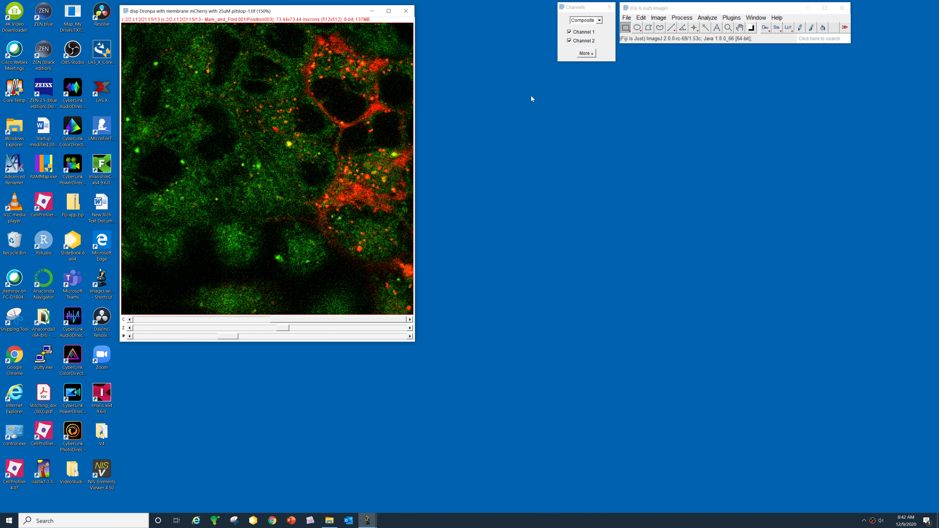
- Plot the stack's mean intensity along the z-axis with Plot Z-axis Profile
key(ctrl+shift+h)
key(ctrl+shift+h)
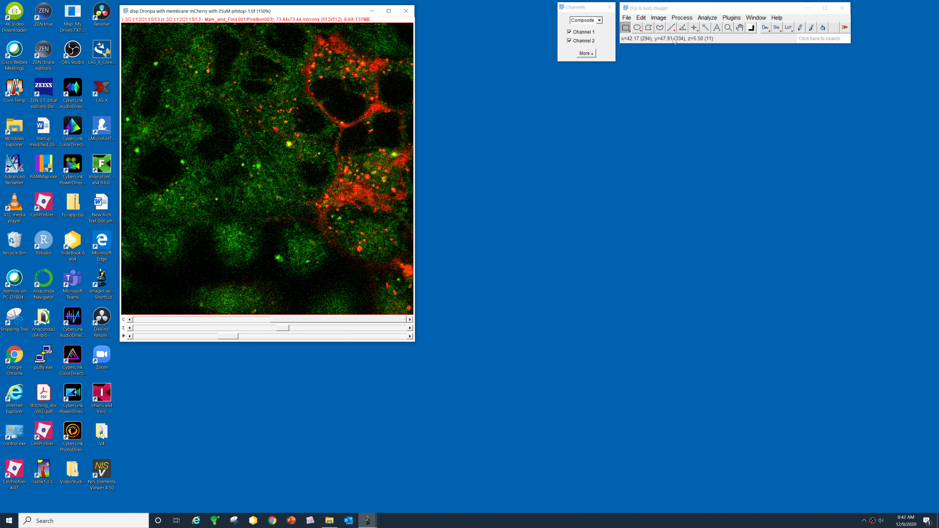
click(659, 18)
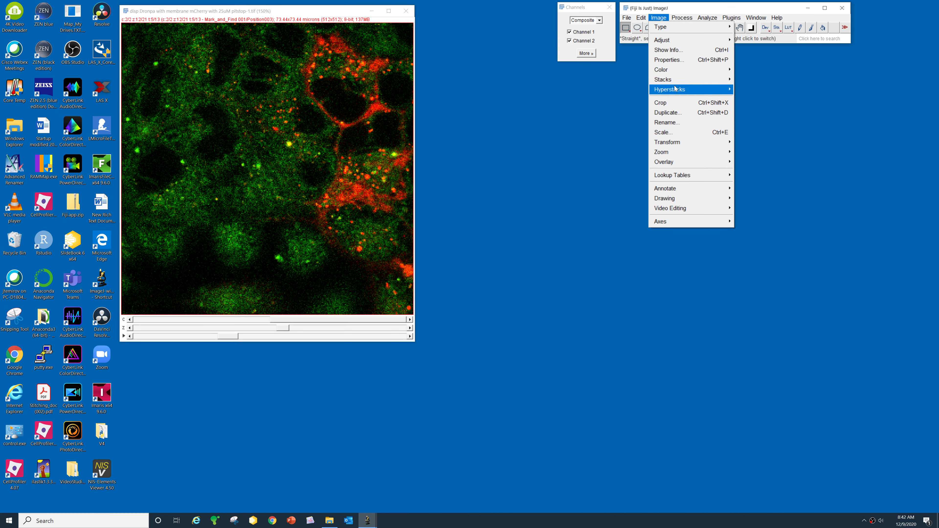
mouse_move(677, 83)
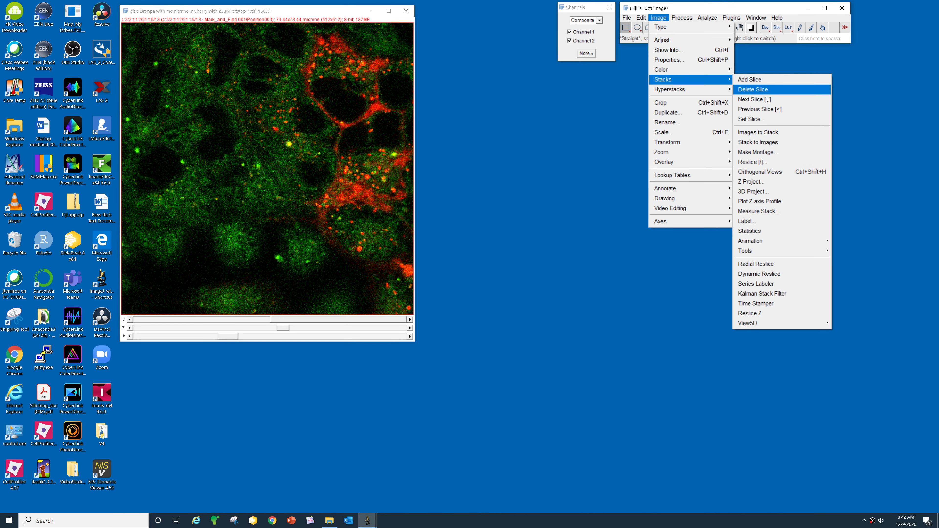
click(773, 204)
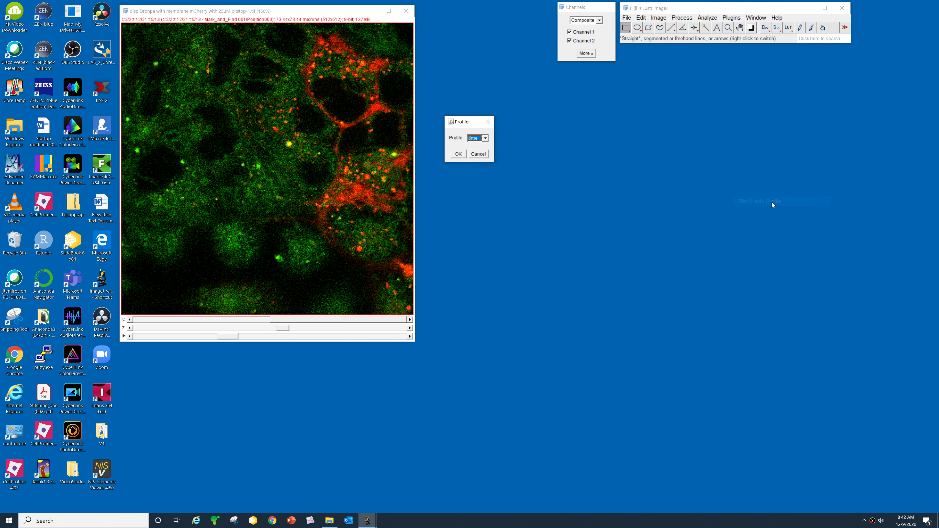
click(485, 138)
click(477, 153)
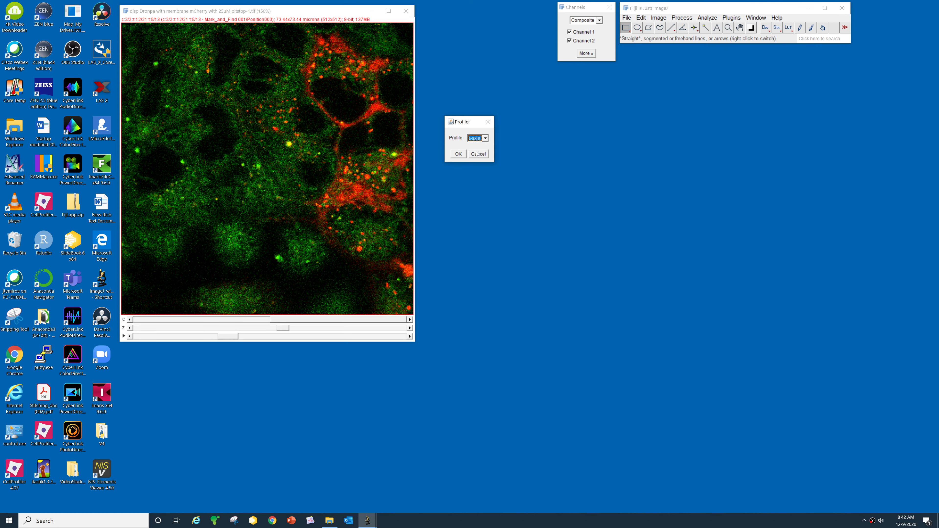
click(458, 154)
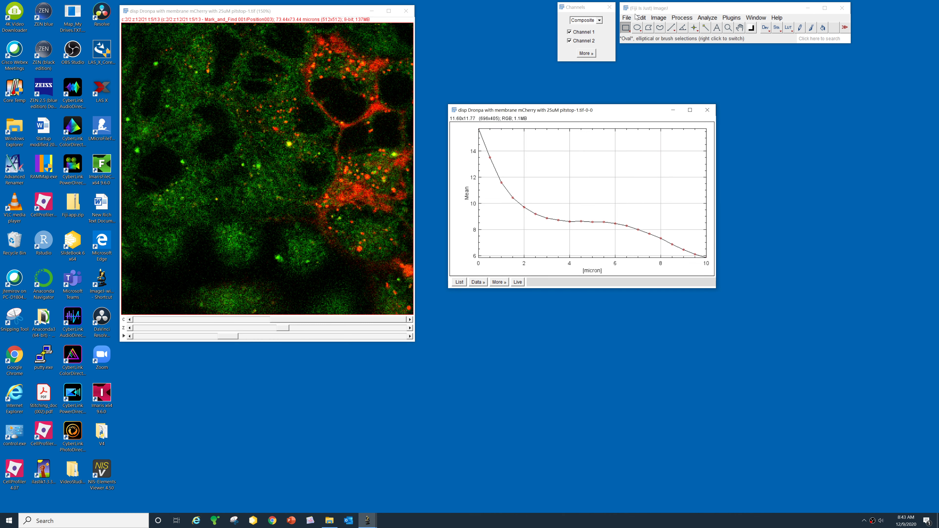
- Open the 3D Project settings and cancel without projecting
click(659, 18)
mouse_move(665, 80)
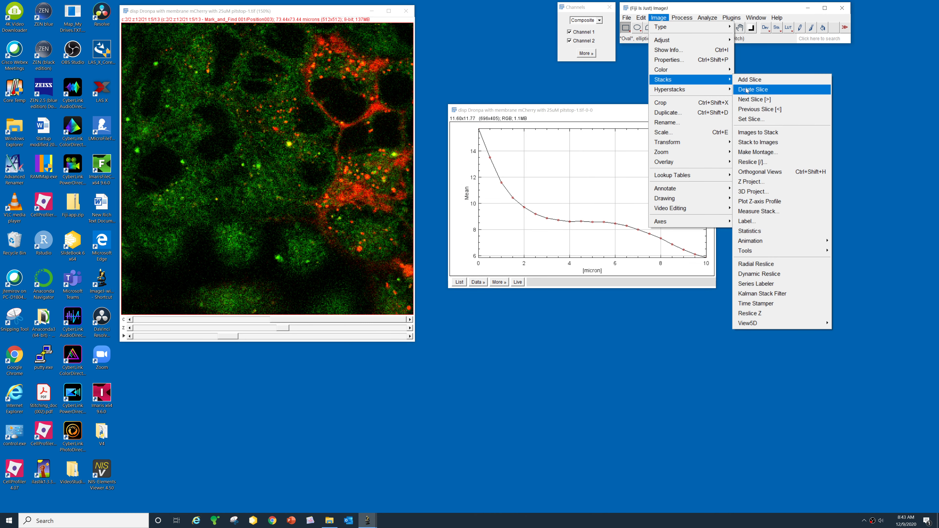
click(659, 18)
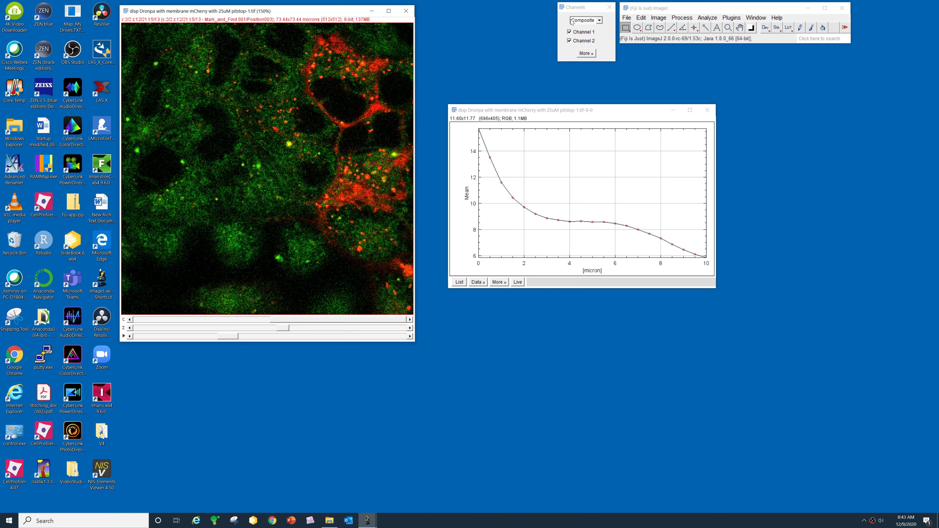
click(658, 18)
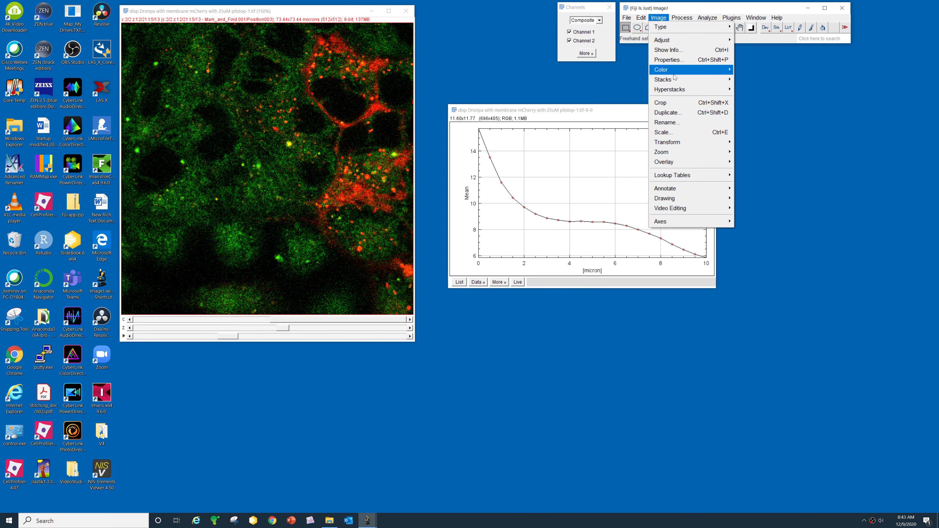
mouse_move(676, 80)
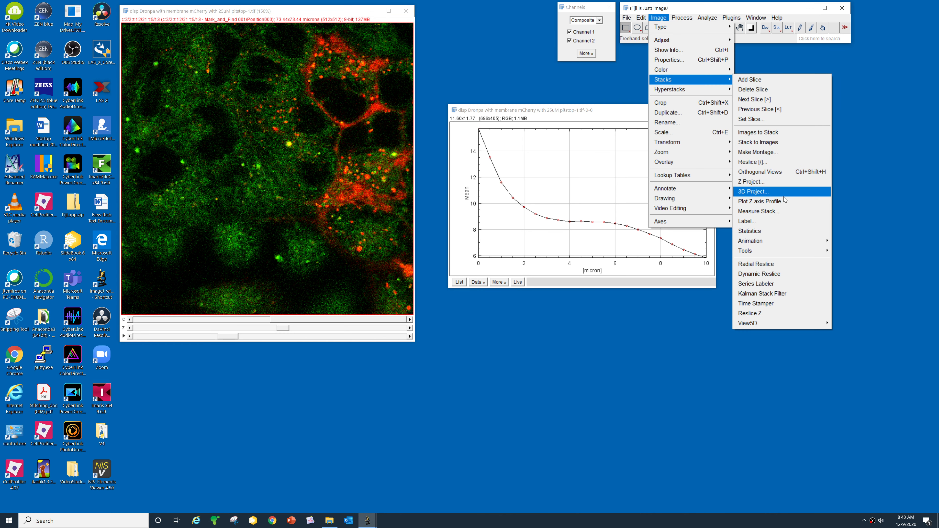
click(753, 191)
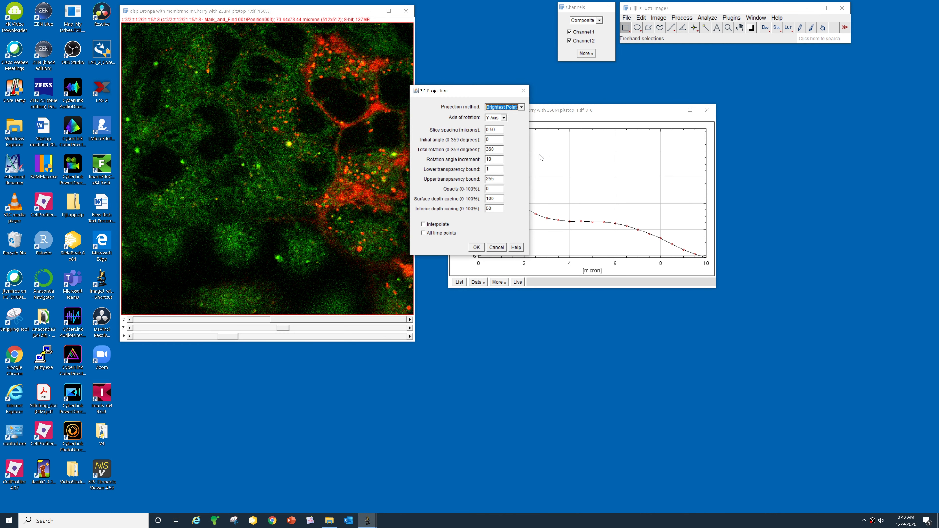
click(496, 247)
- Plot the stack's mean intensity over time with Plot Z-axis Profile
click(659, 17)
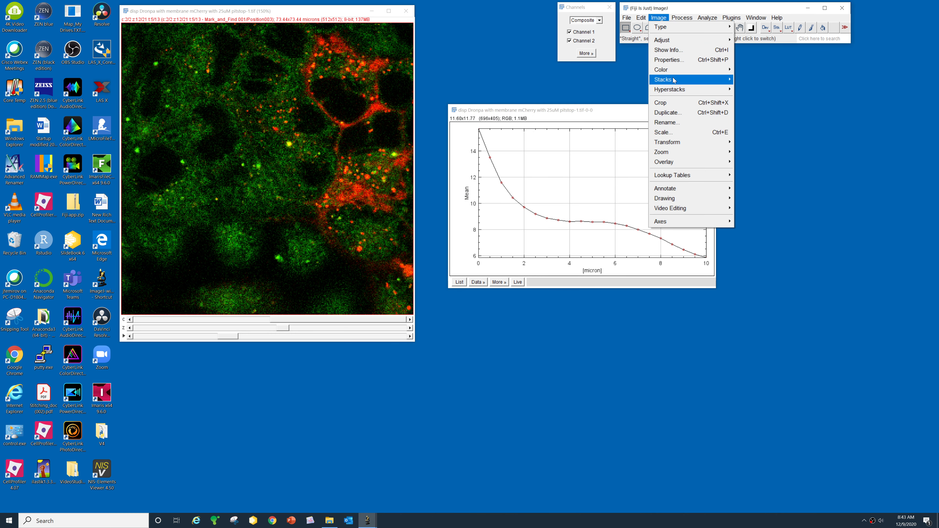
mouse_move(673, 80)
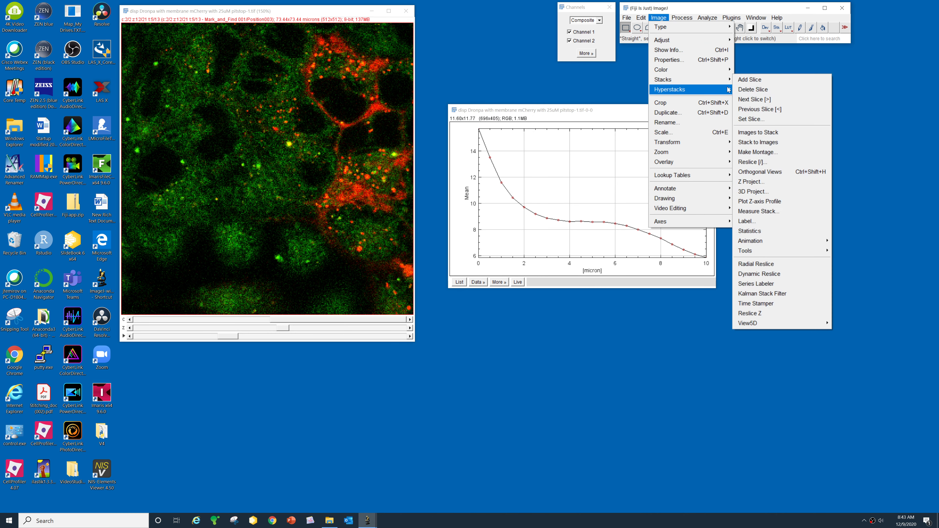
click(764, 205)
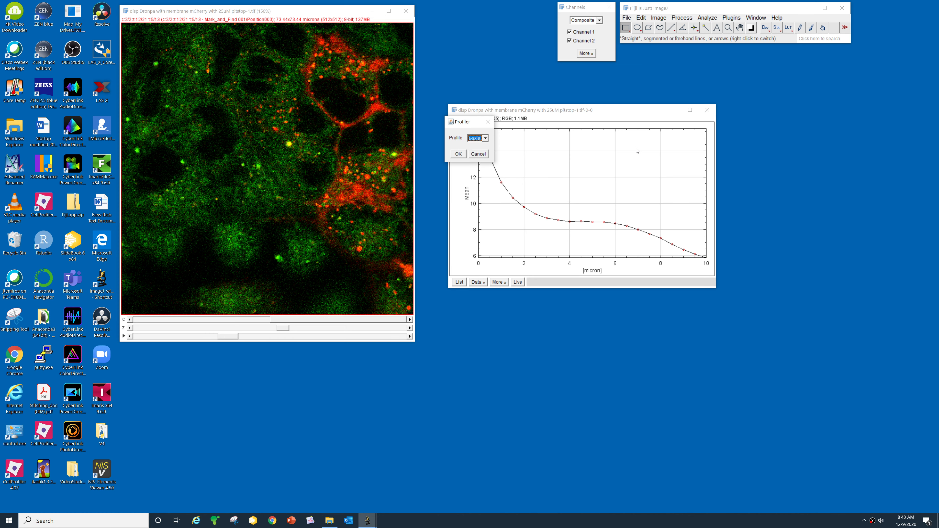
click(483, 138)
click(477, 145)
click(458, 154)
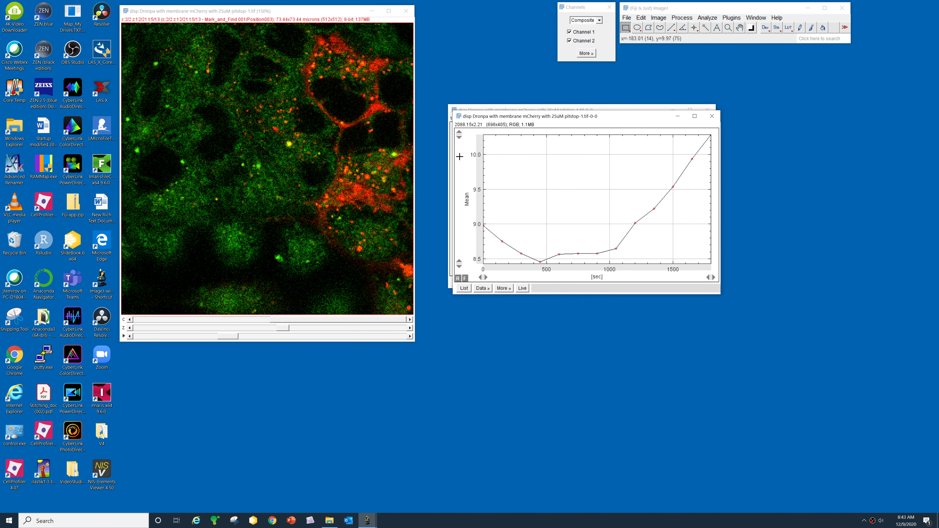
- Stack the time plot below the z plot, set both Live, and shift z and time
drag(607, 112, 605, 298)
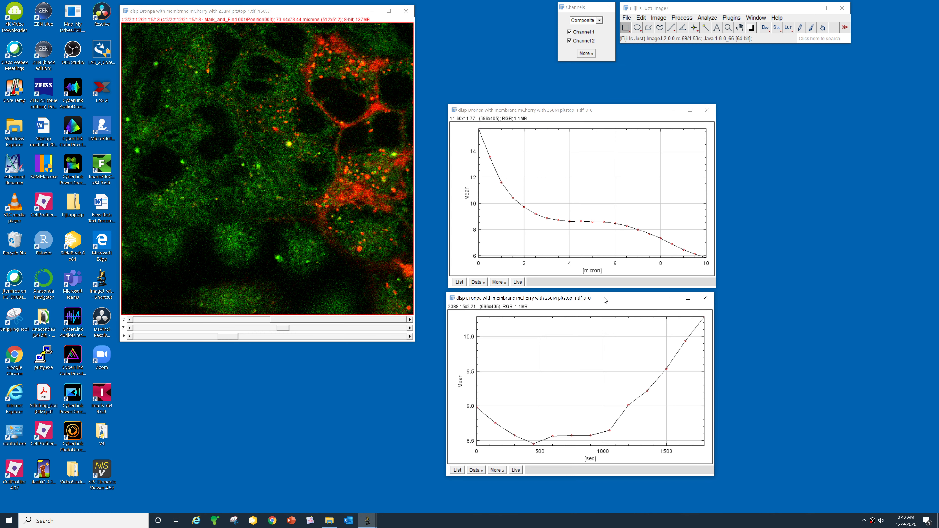
click(518, 283)
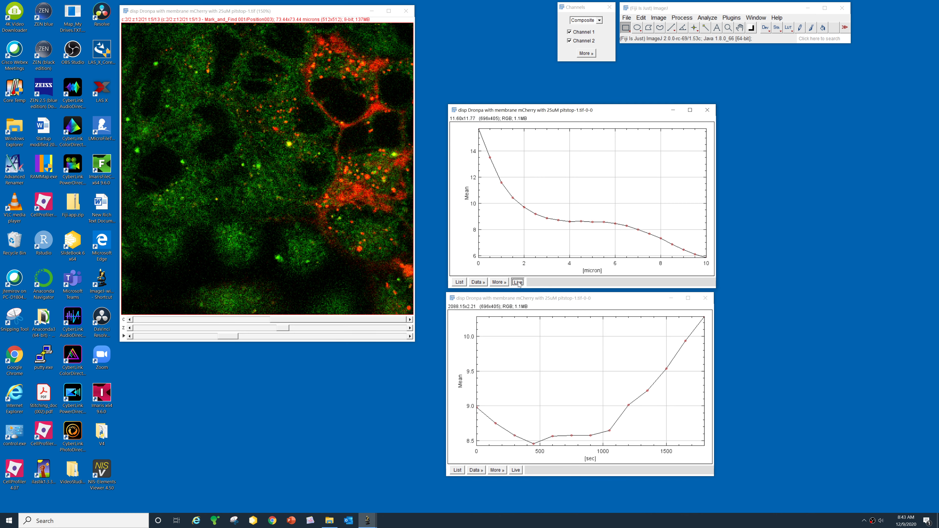
click(515, 470)
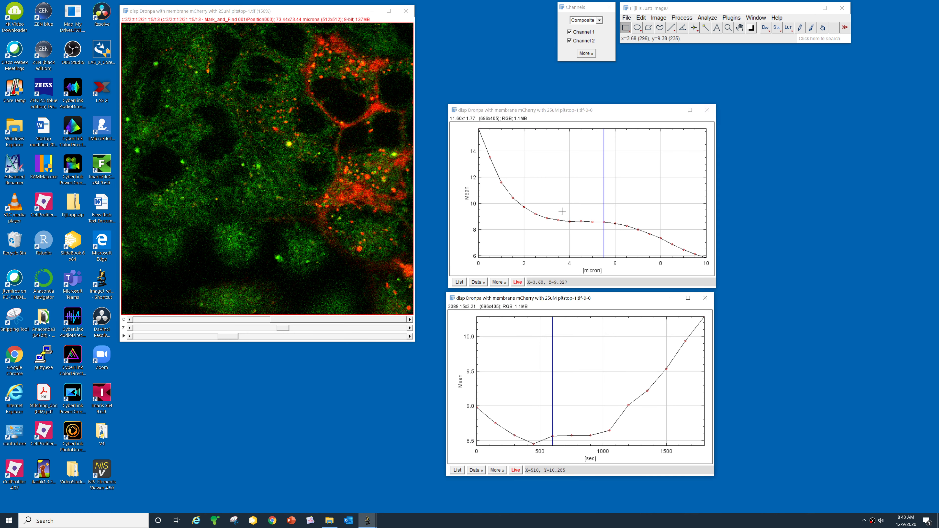
click(276, 329)
drag(236, 342, 261, 337)
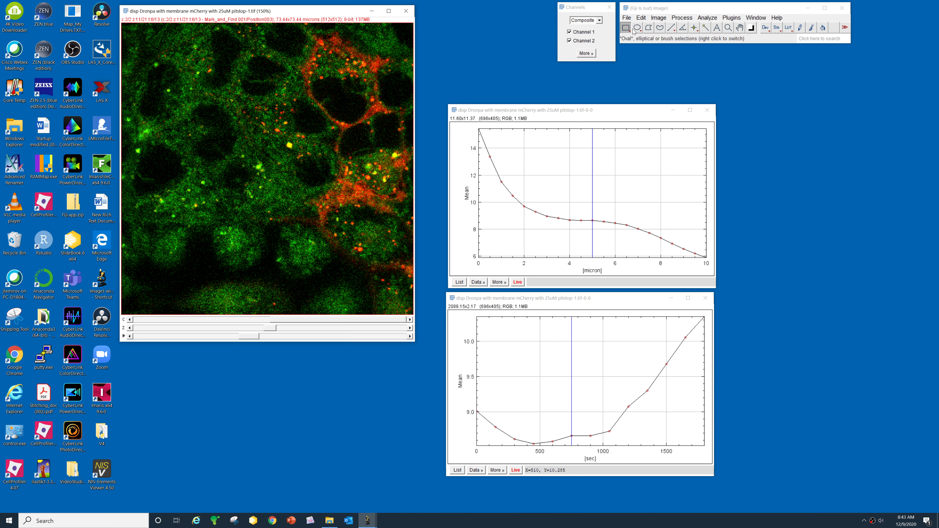
- Draw a rectangle, then a straight line across the red cell's edge, at z slice 7
drag(311, 97, 329, 119)
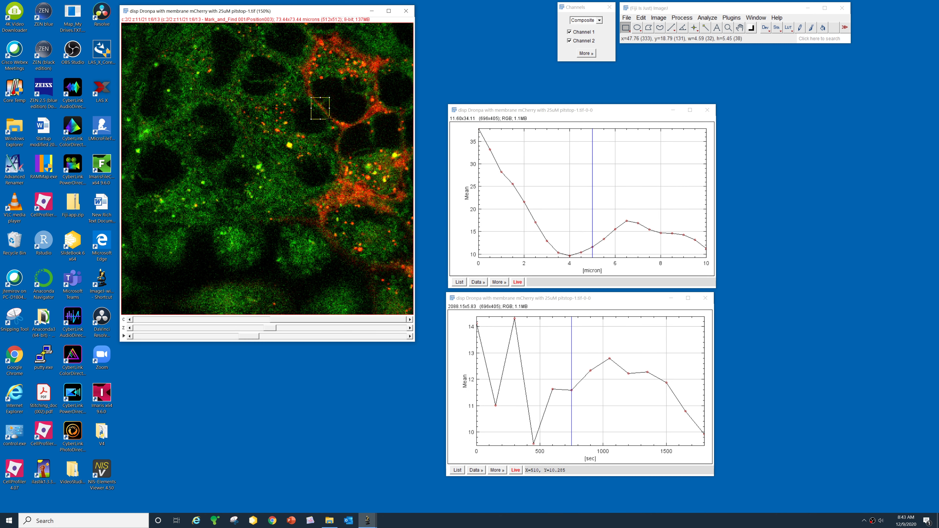
click(672, 28)
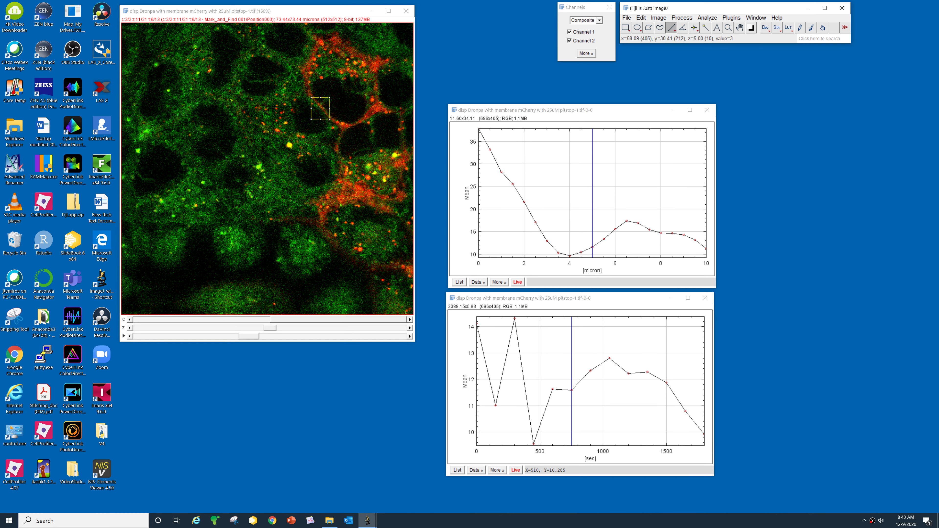
drag(350, 106, 361, 137)
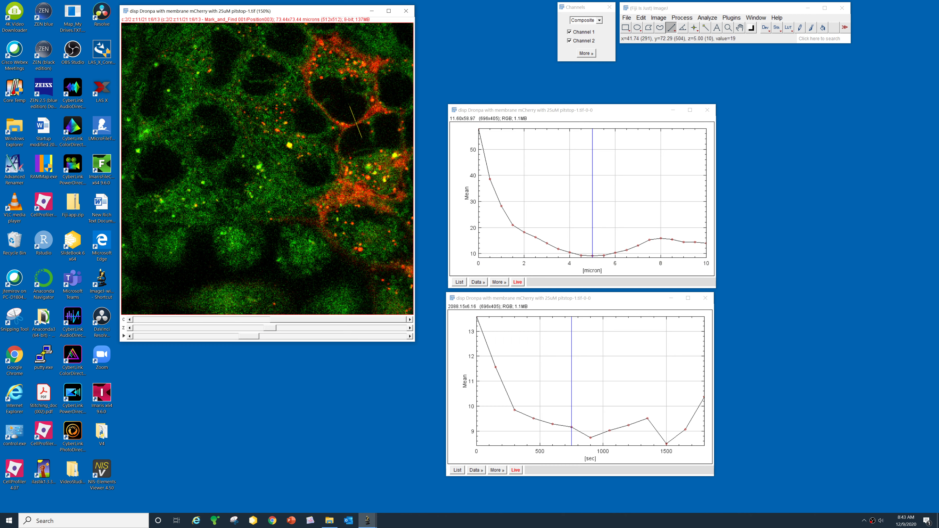
drag(271, 328, 306, 340)
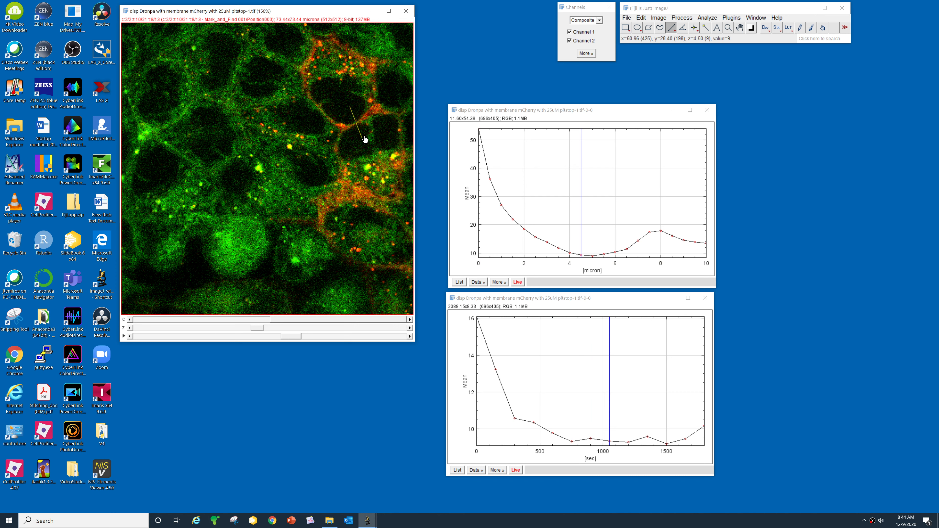
click(503, 283)
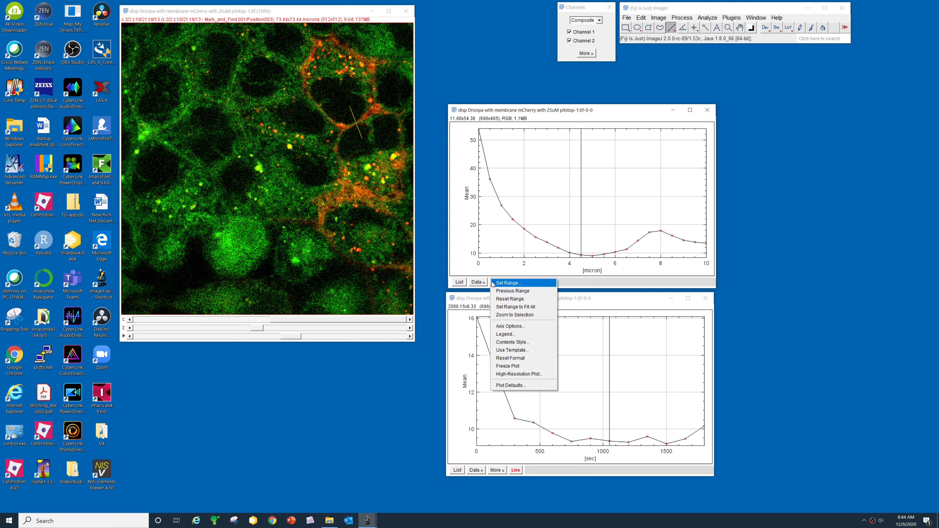
- Start saving the plot's data via More » Data » Save Data, then cancel
click(478, 282)
click(478, 282)
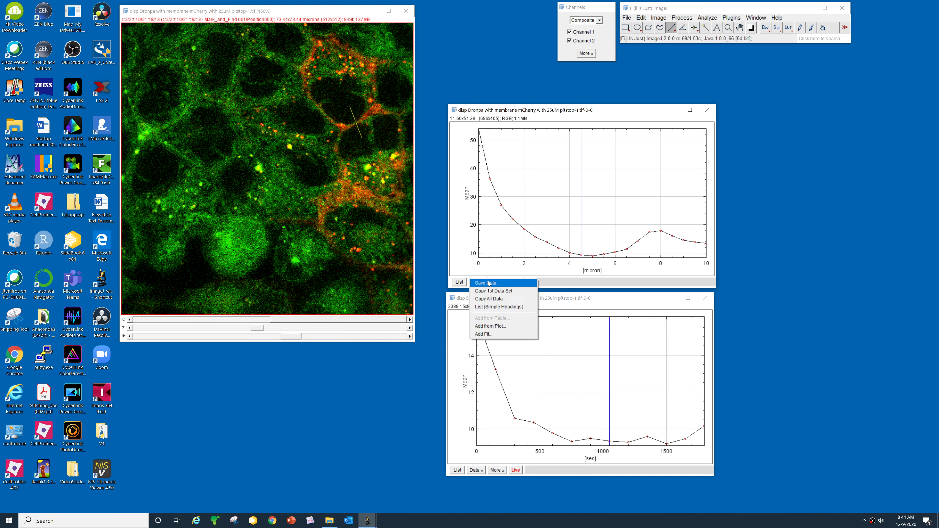
click(486, 283)
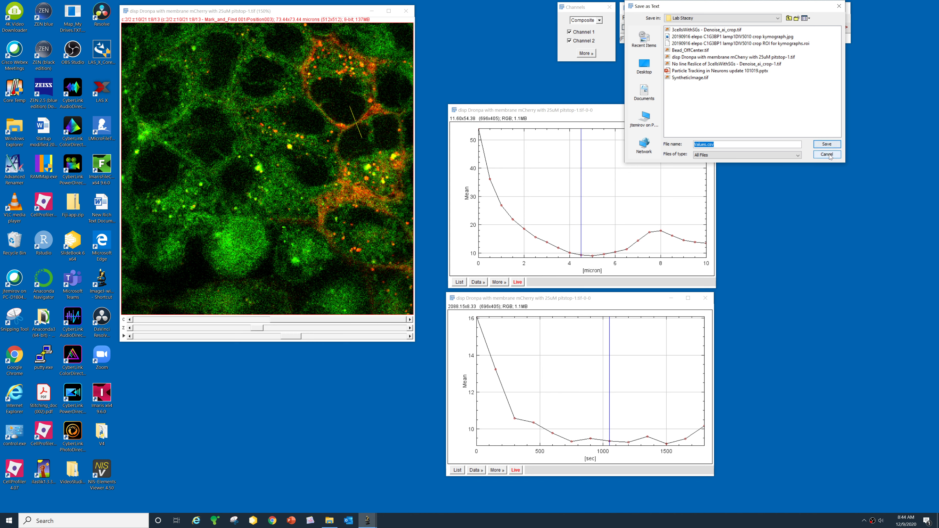
click(826, 144)
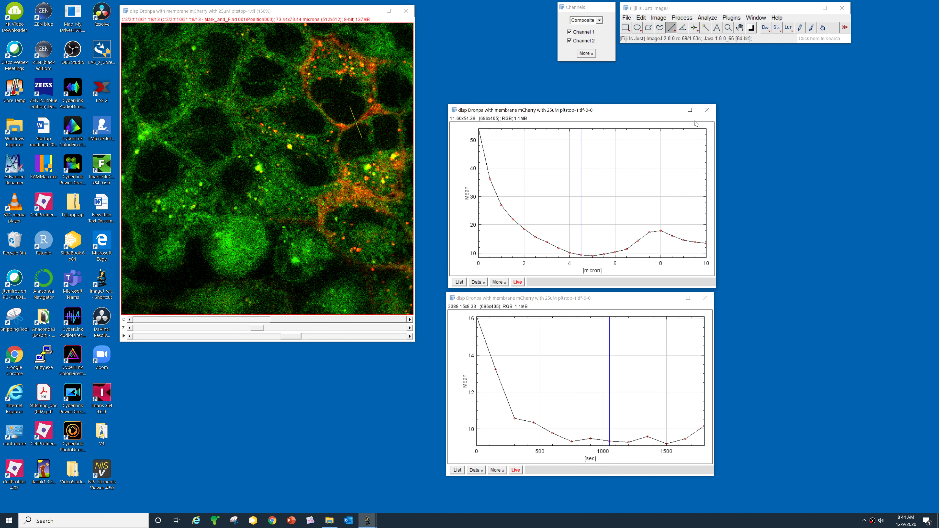
- Close the distance and time profile plot windows
click(707, 111)
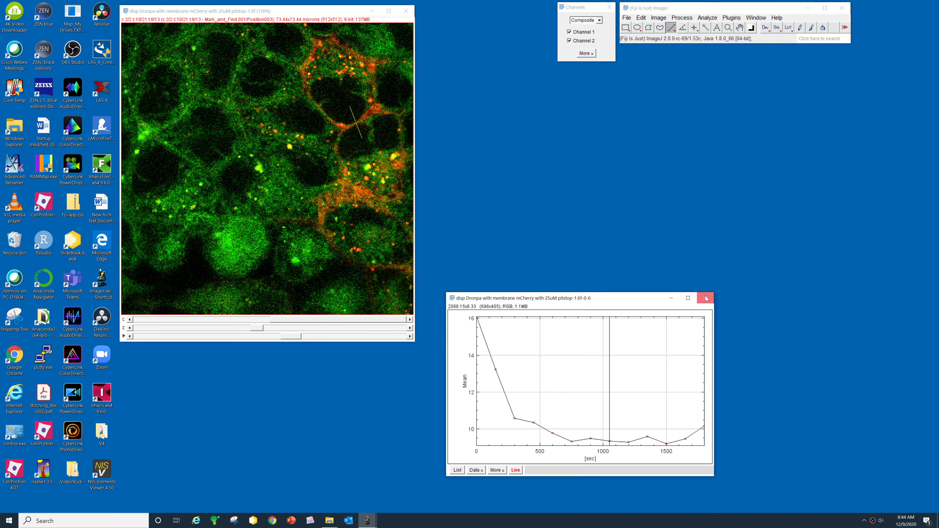
click(706, 298)
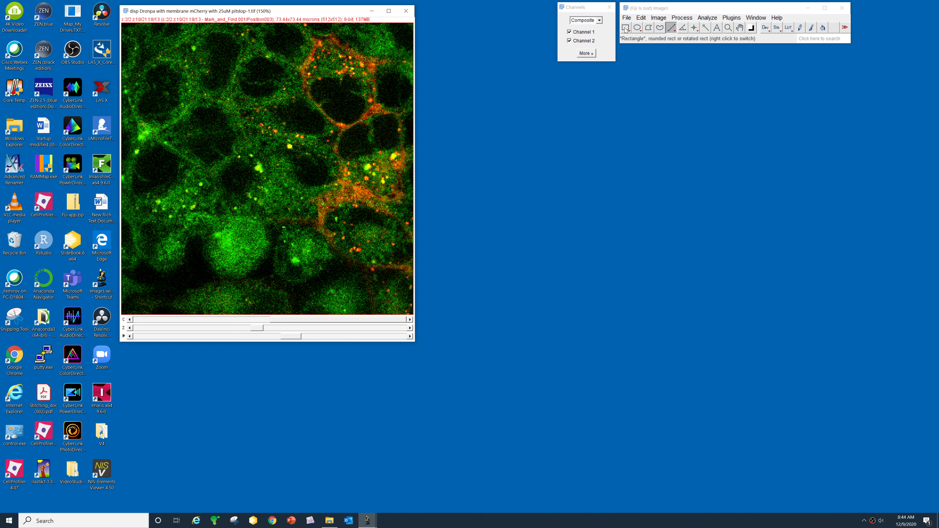
click(626, 28)
- Crop the stack to a rectangle around the red-membrane cell and zoom it to 400%
drag(292, 30, 379, 140)
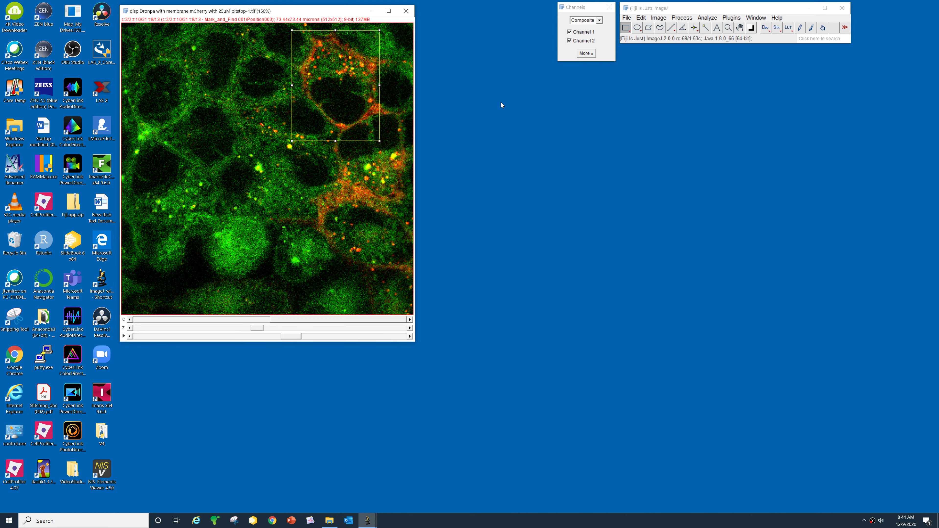
key(ctrl+shift+x)
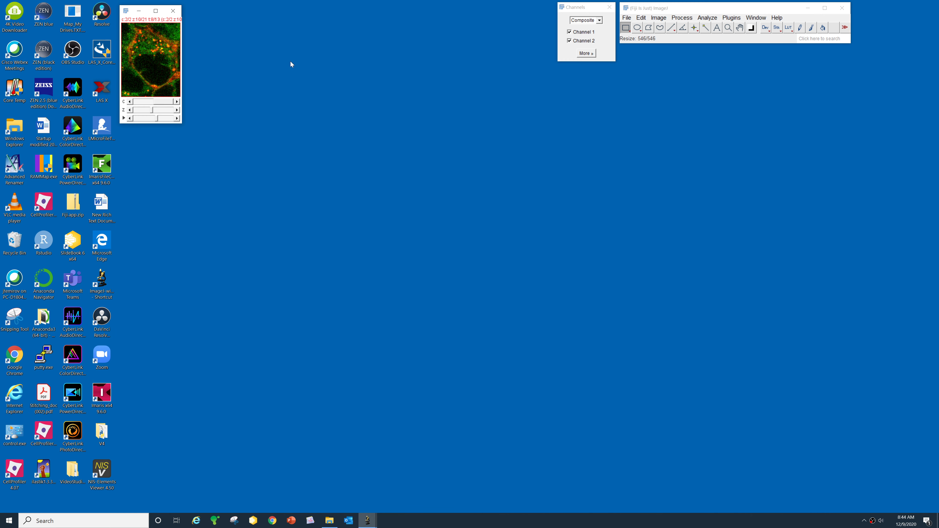
key(plus)
key(plus)
key(plus)
key(plus)
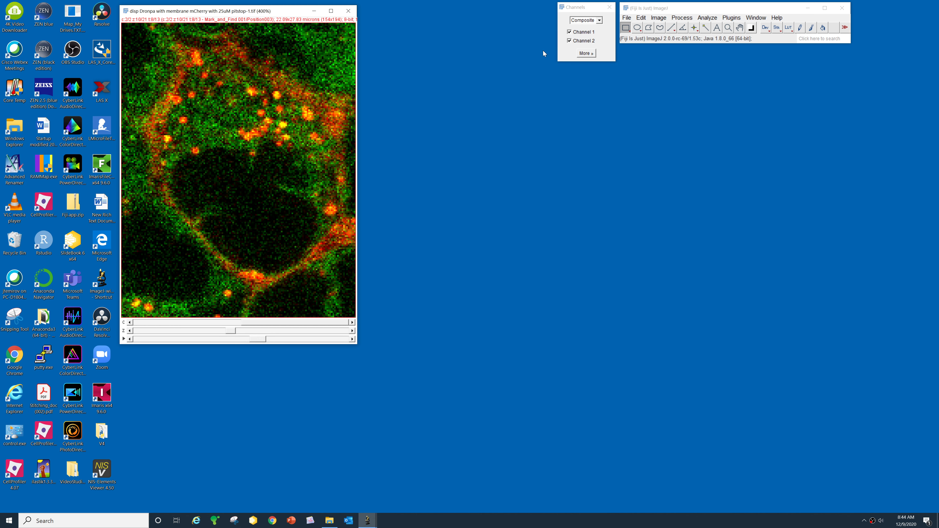
click(658, 19)
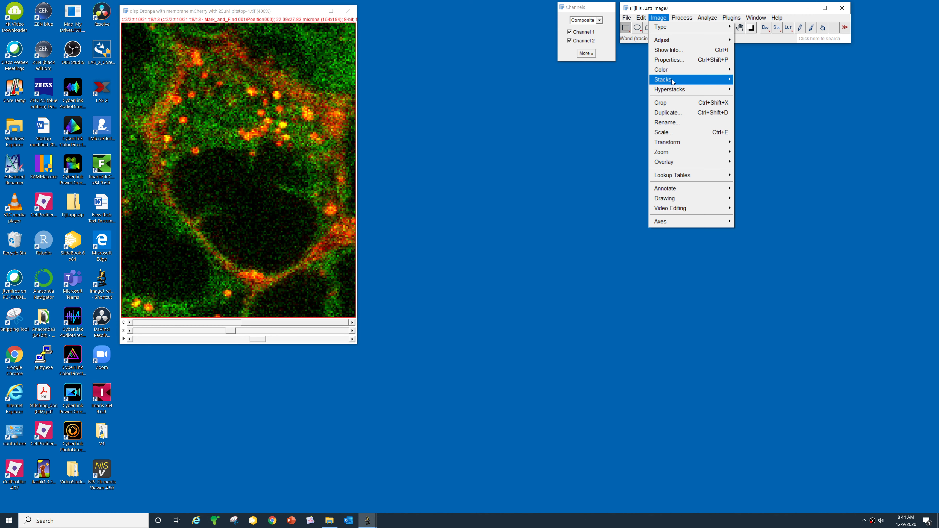
- Reslice the cropped stack starting at Top
mouse_move(666, 80)
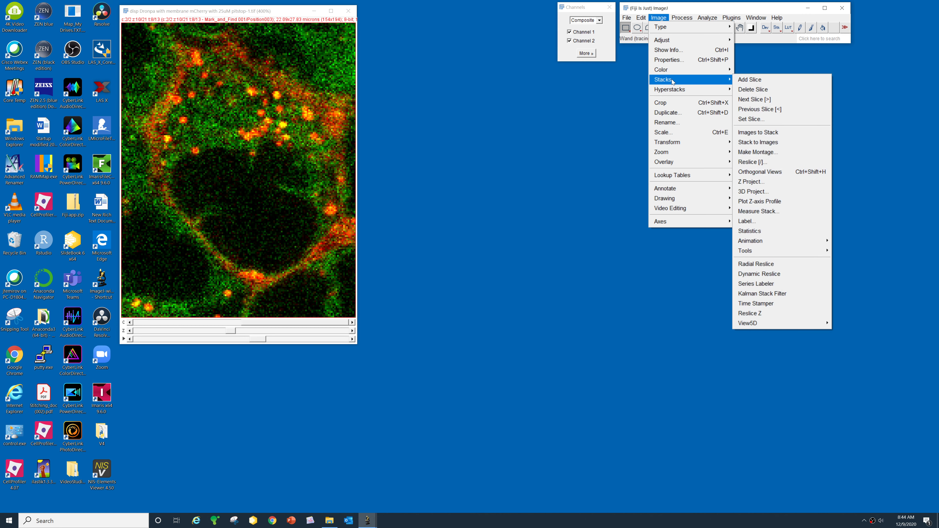
click(758, 162)
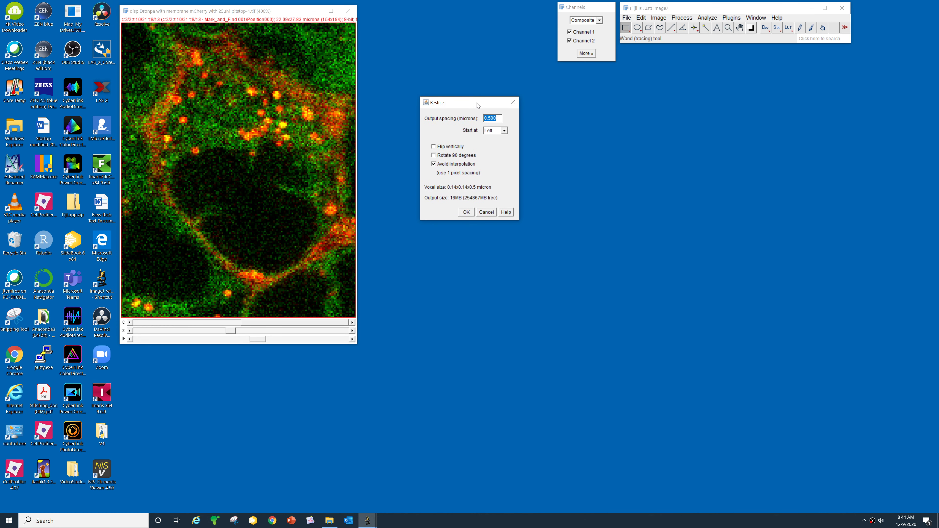
drag(477, 104, 434, 84)
click(461, 110)
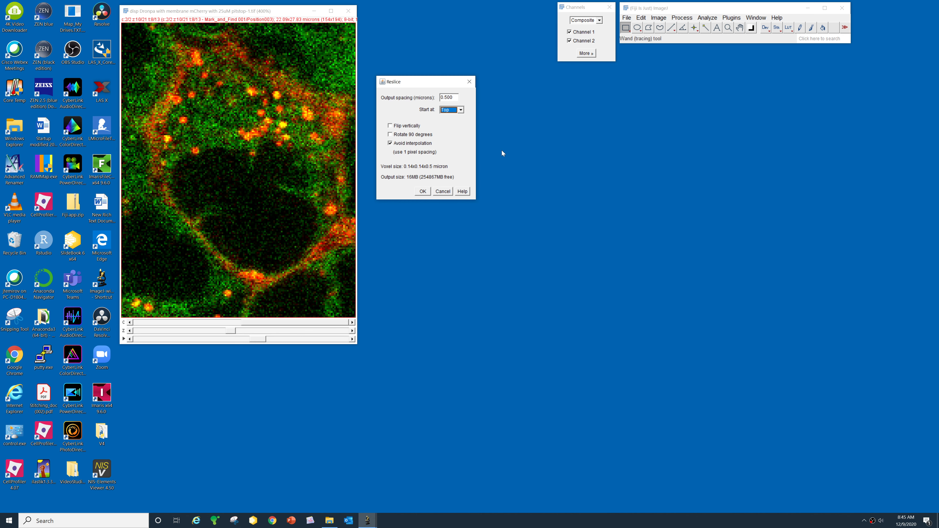
click(422, 191)
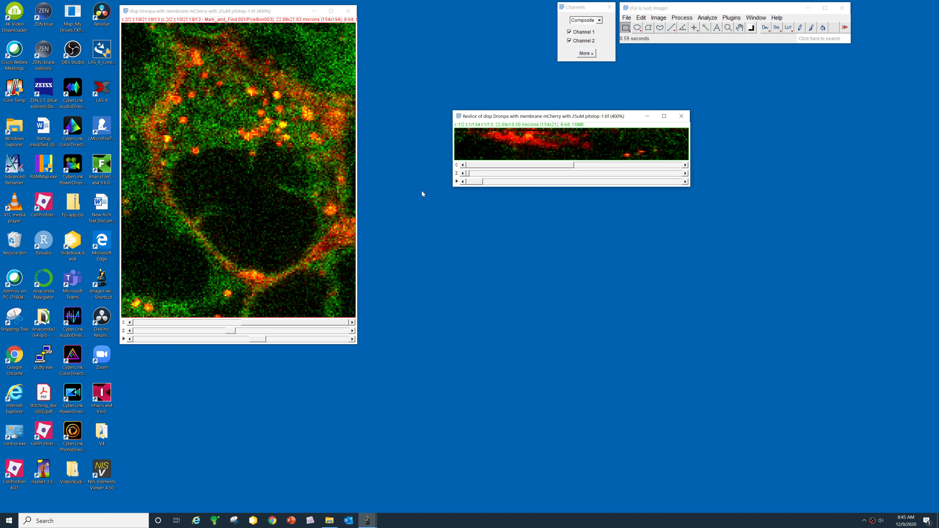
drag(678, 117, 588, 91)
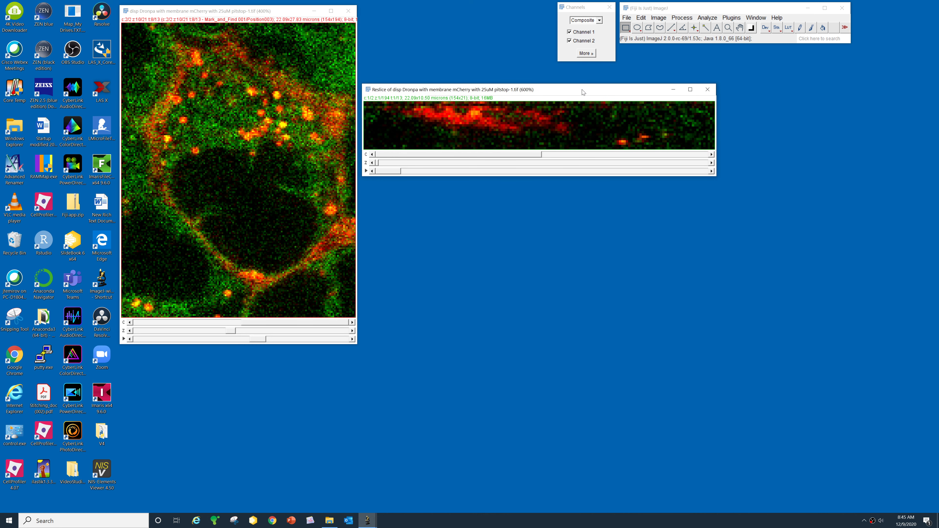
click(189, 13)
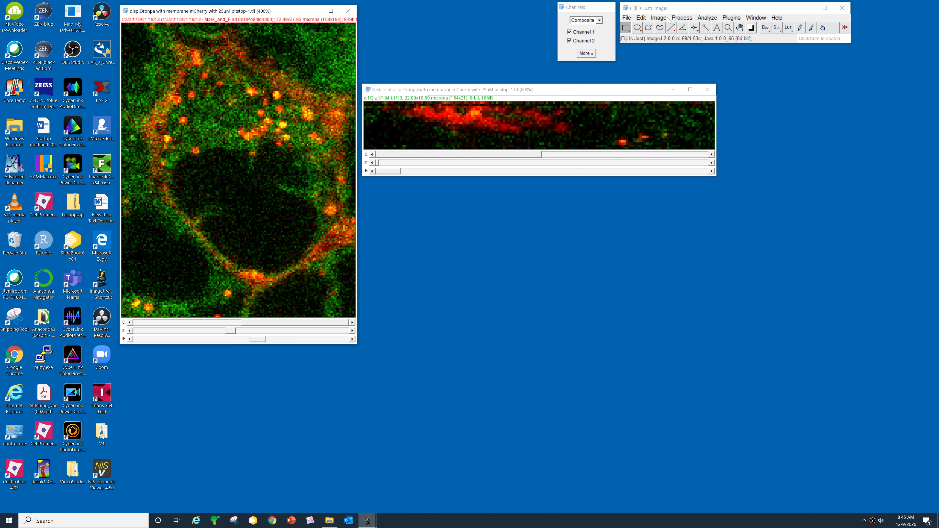
- Reslice the original stack again starting at Left, placing it below the first
click(660, 20)
mouse_move(705, 82)
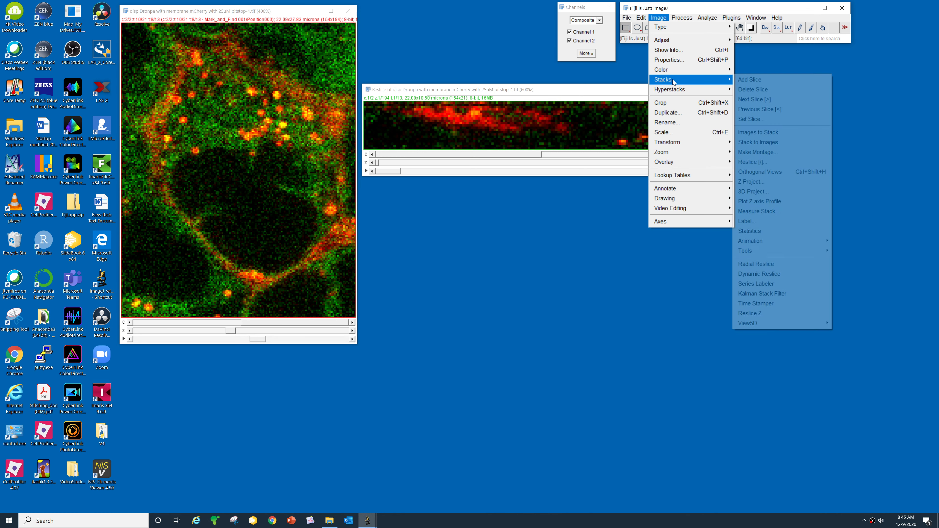
click(752, 162)
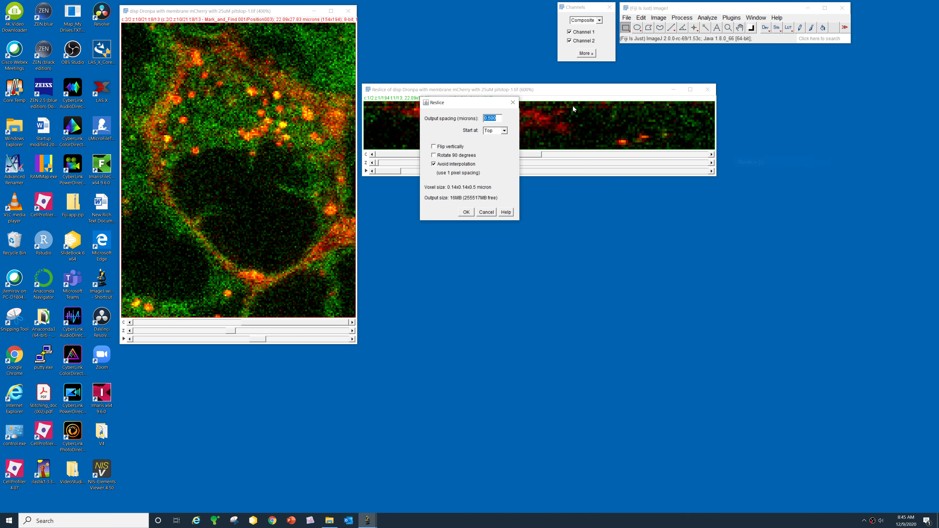
click(505, 130)
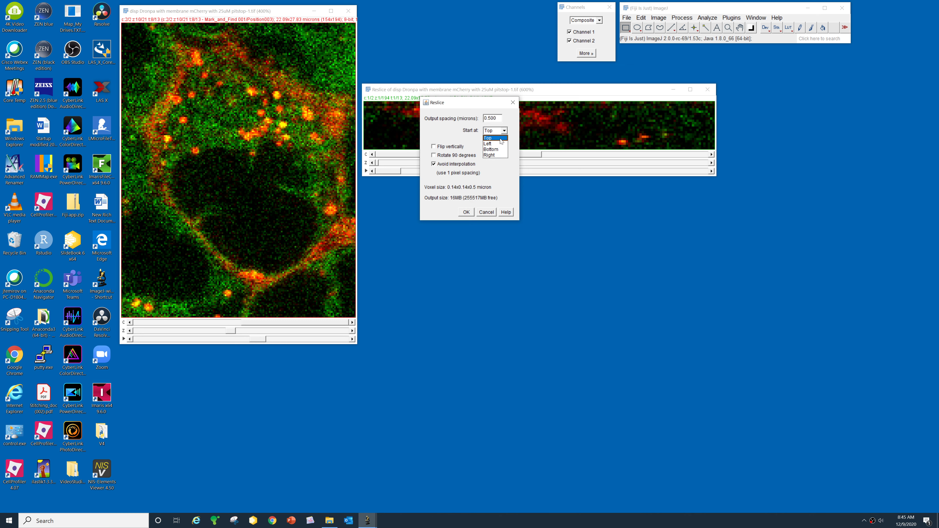
click(466, 212)
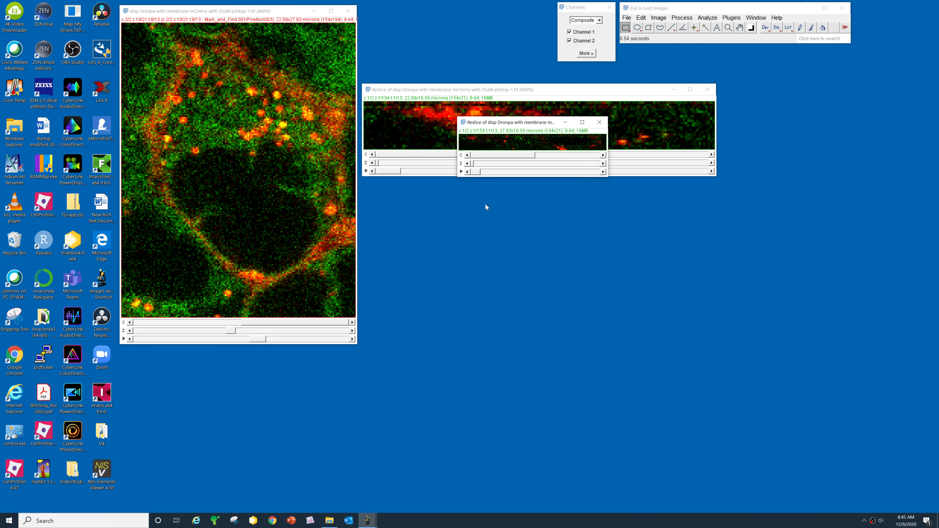
drag(676, 124, 579, 187)
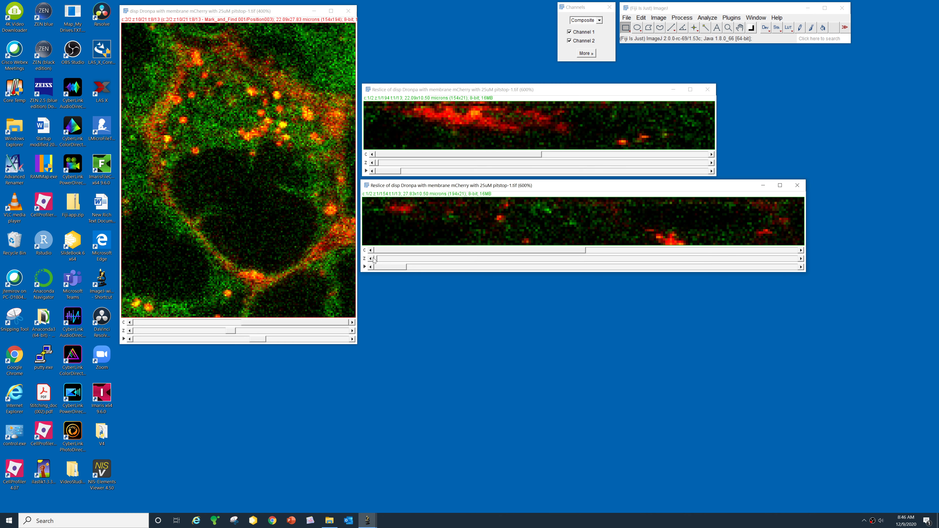
- Browse the depth and time sliders of both resliced stacks
drag(377, 261, 621, 263)
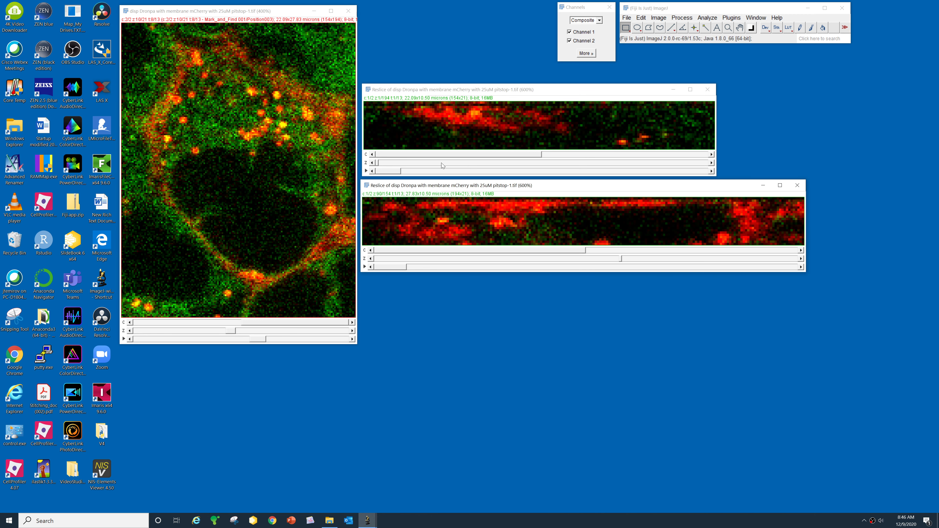
drag(374, 163, 477, 164)
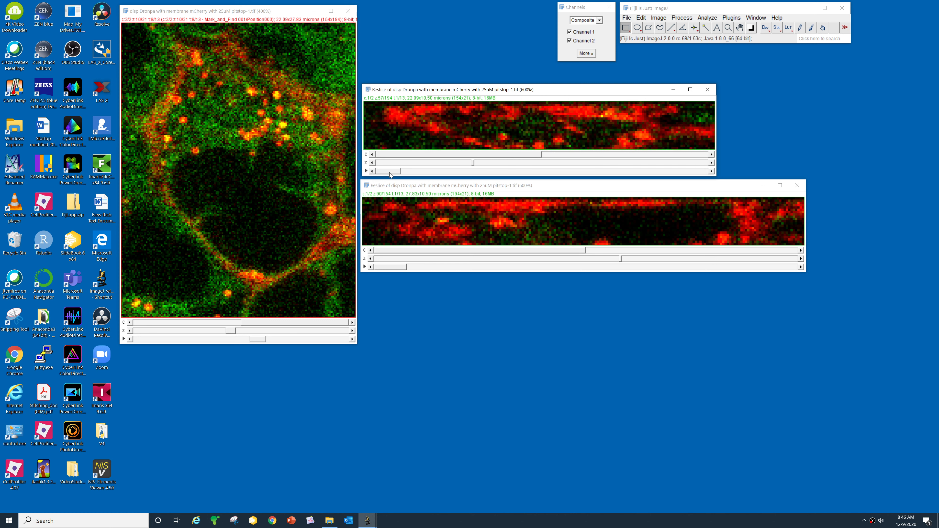
mouse_move(400, 171)
mouse_down()
mouse_move(573, 172)
mouse_move(413, 173)
mouse_up()
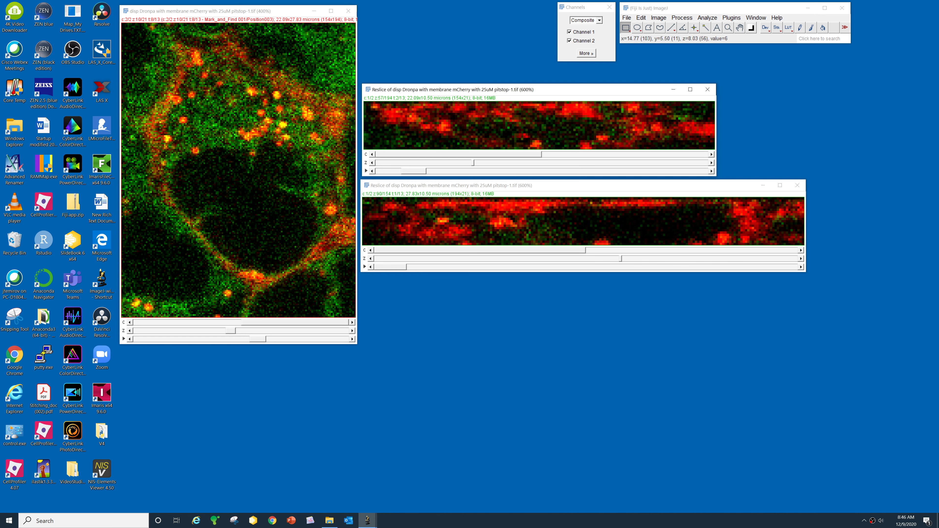
- Draw a straight line across the upper reslice and plot its intensity profile
click(671, 27)
drag(410, 133, 476, 128)
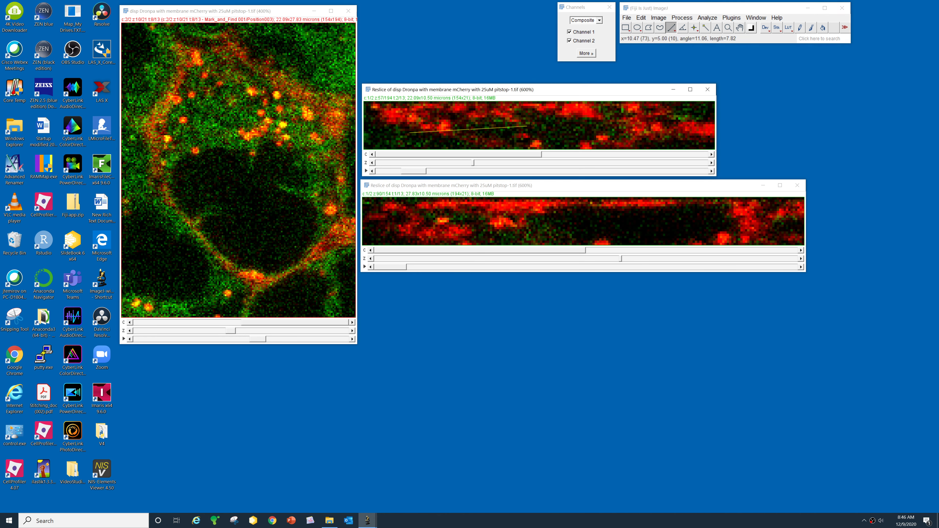
key(ctrl+k)
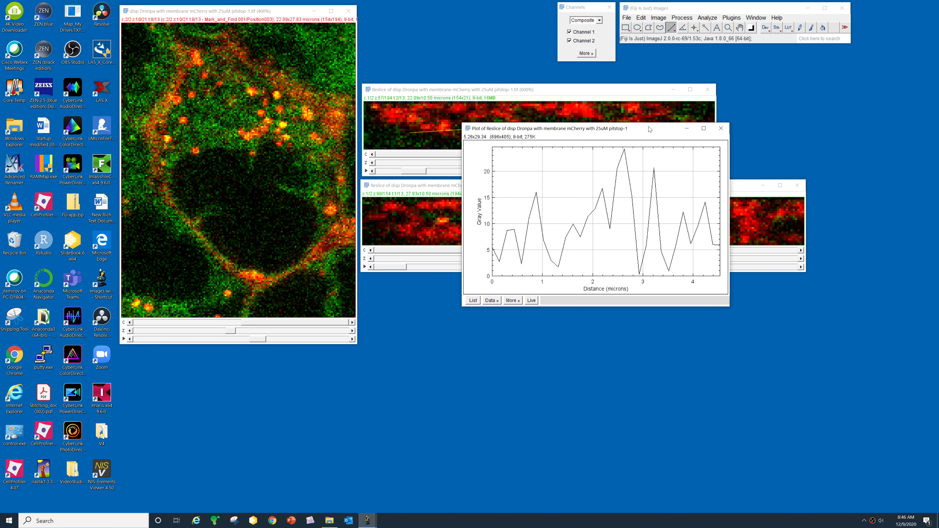
drag(646, 133, 607, 304)
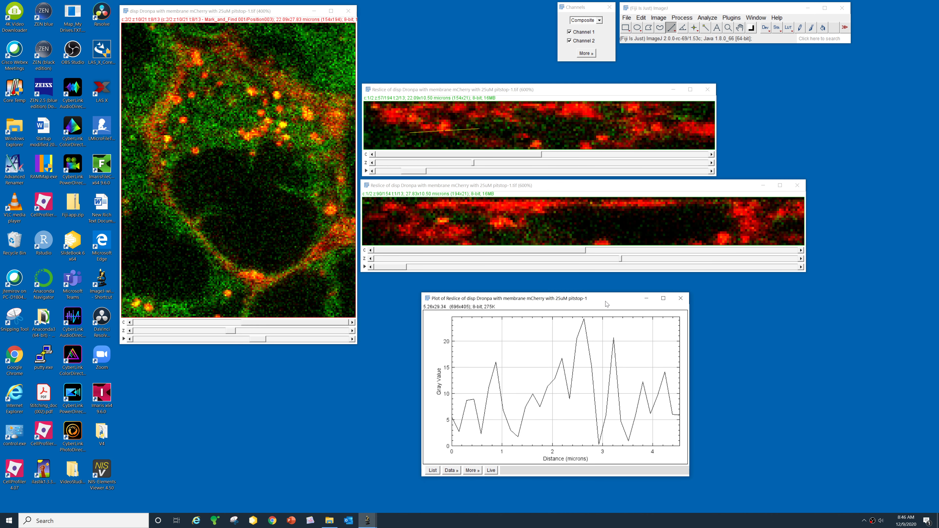
- Close the profile plot and both reslice windows
click(681, 299)
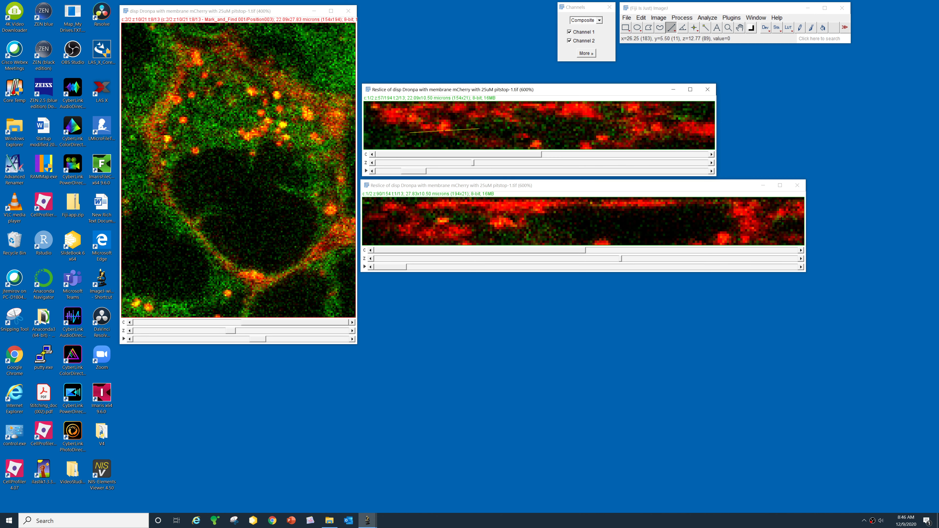
click(798, 186)
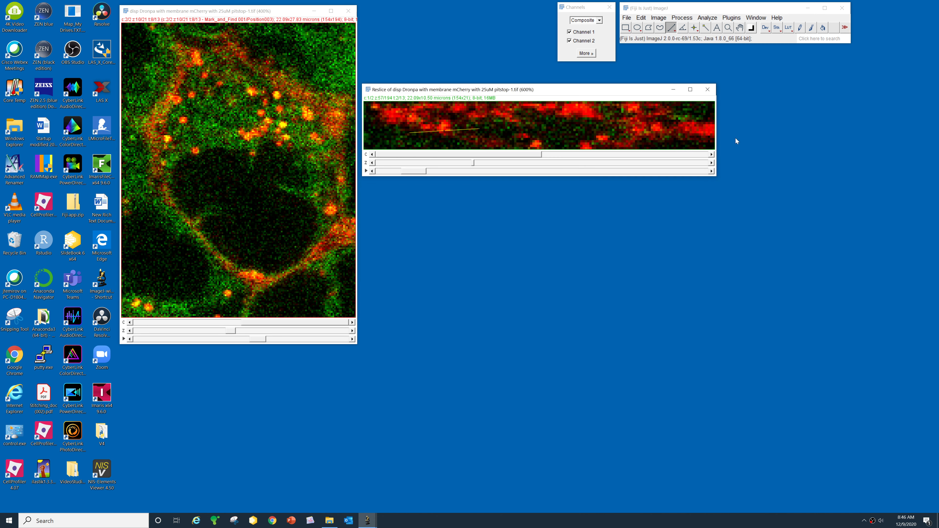
click(707, 90)
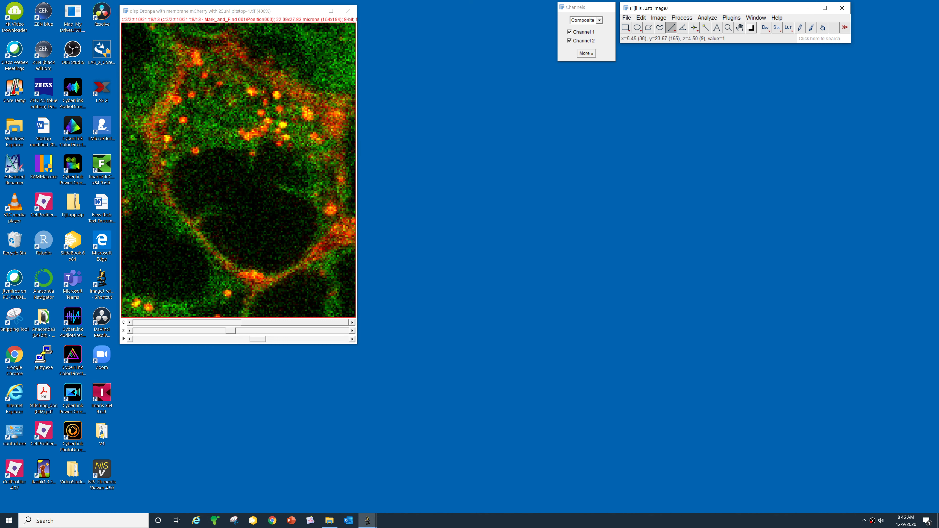
- Reslice along a diagonal line from the cell's lower-left to its membrane, zoomed to 1200%
drag(175, 278, 244, 223)
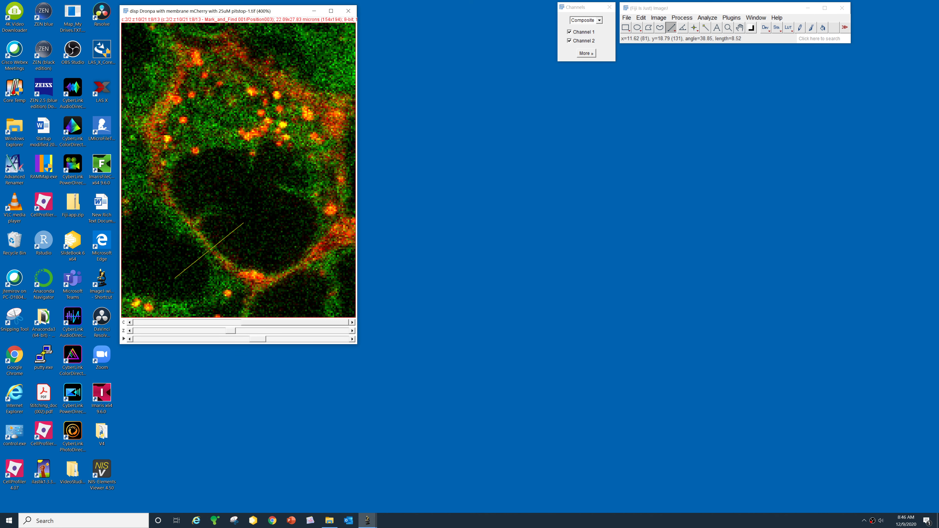
click(658, 18)
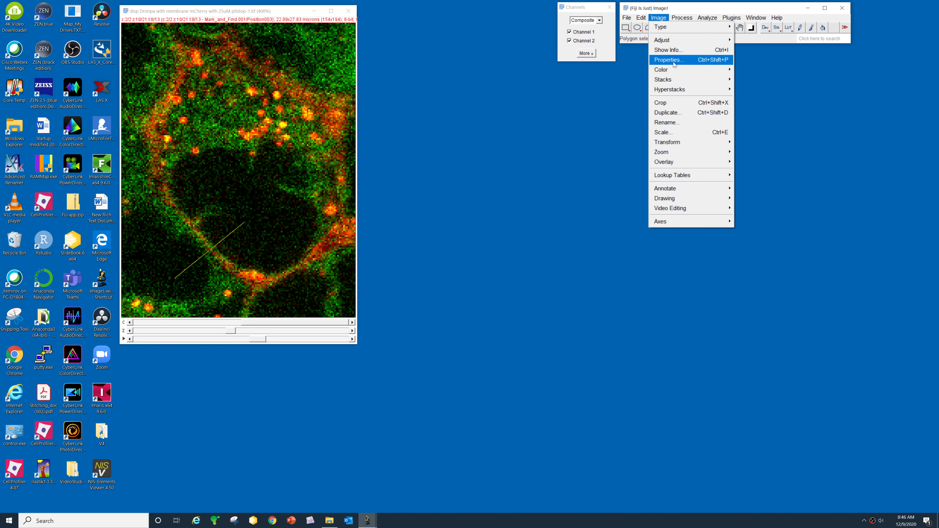
mouse_move(679, 83)
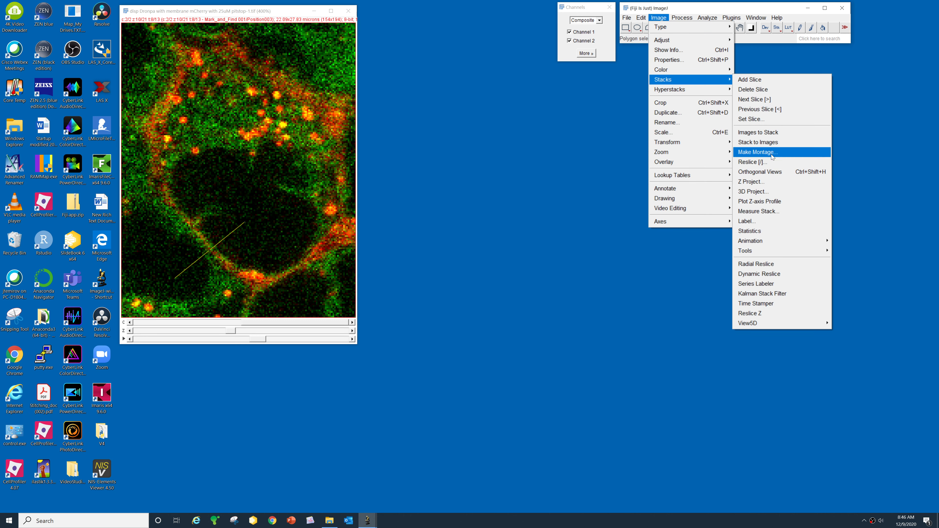
click(772, 161)
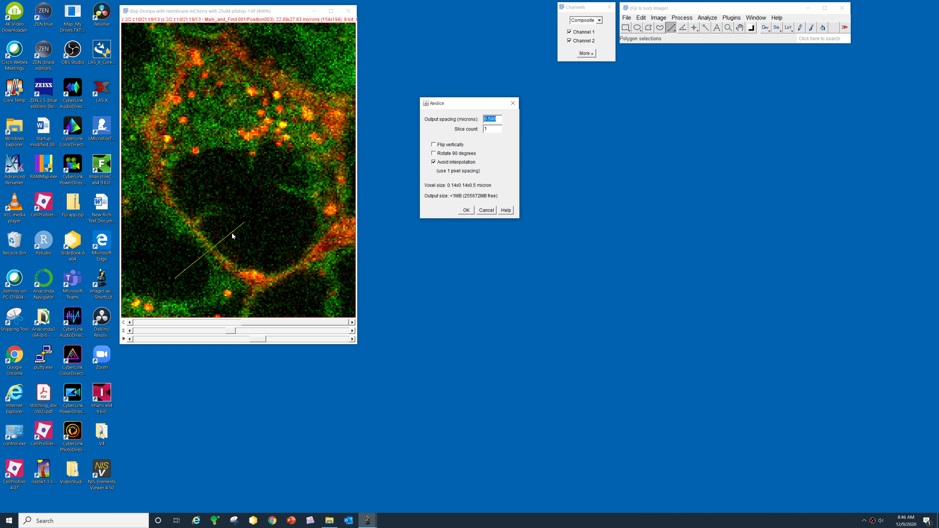
click(469, 213)
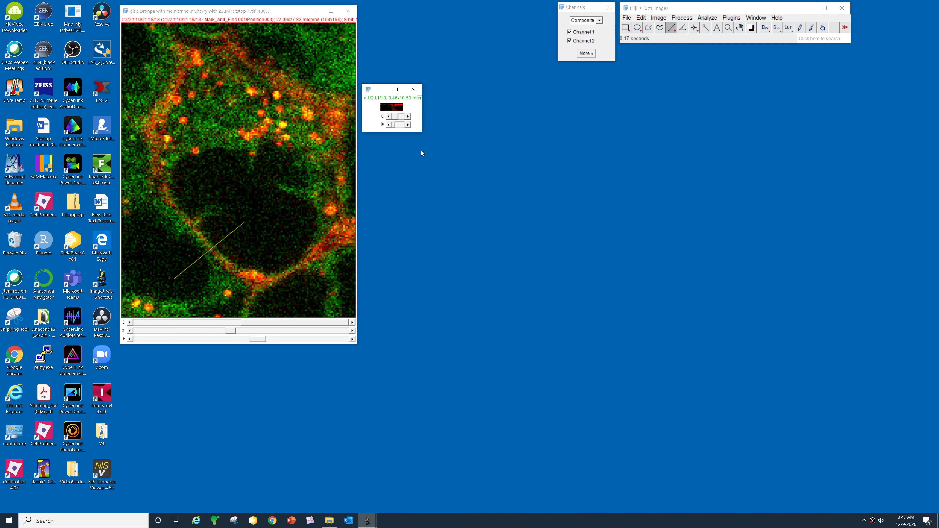
key(plus)
key(plus)
key(plus)
key(plus)
key(plus)
key(plus)
key(plus)
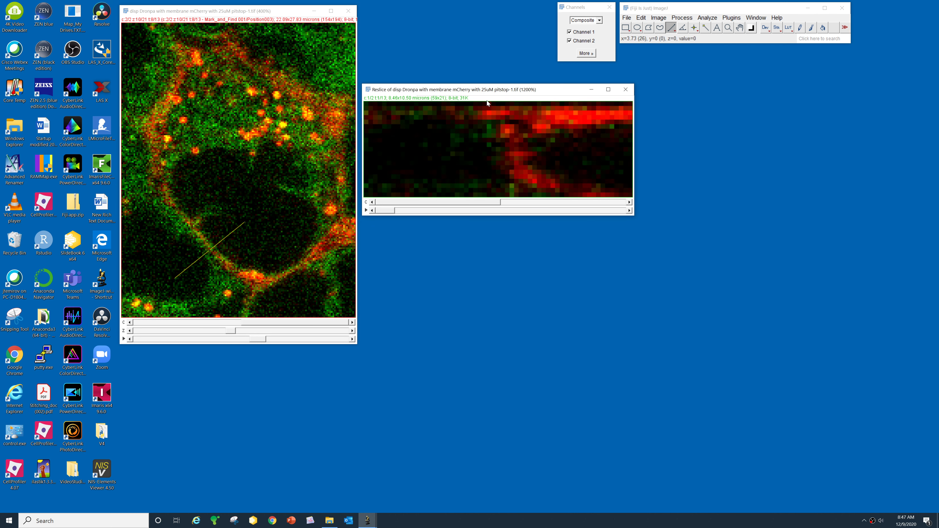
- Zoom the kymograph to 1600%, uncheck Channel 1, and scrub through its time points
drag(500, 91, 500, 85)
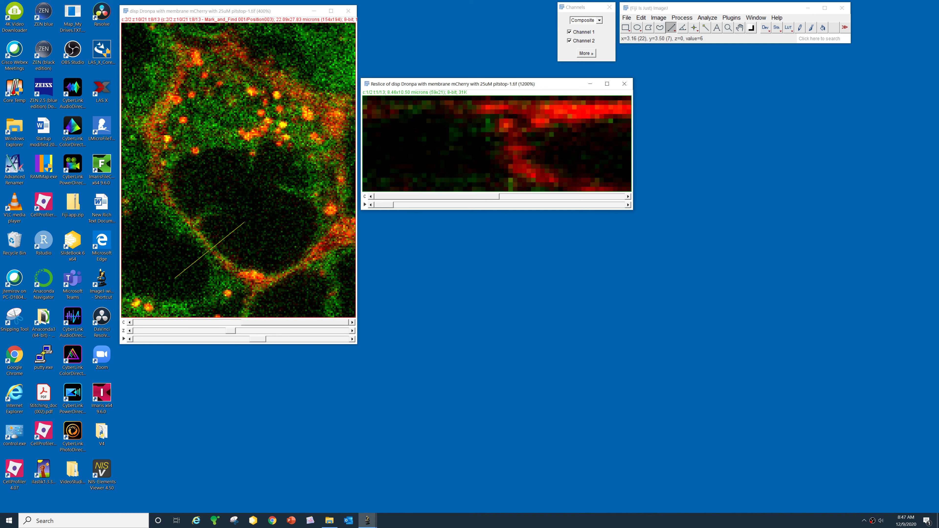
key(plus)
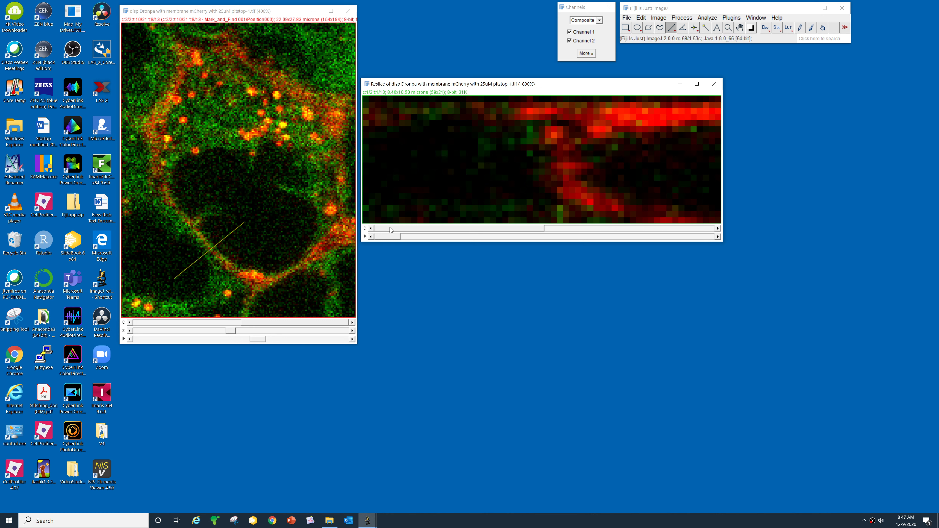
drag(390, 239, 413, 237)
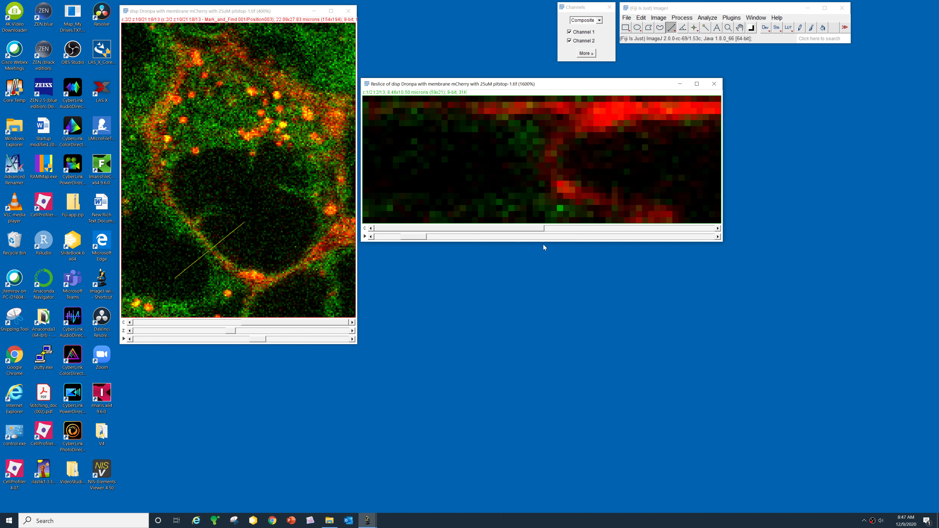
drag(417, 237, 442, 237)
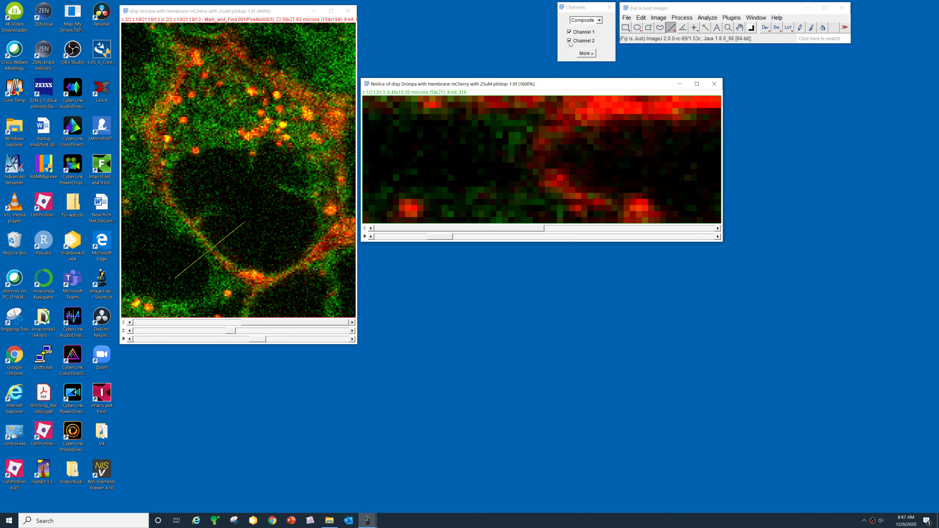
click(570, 32)
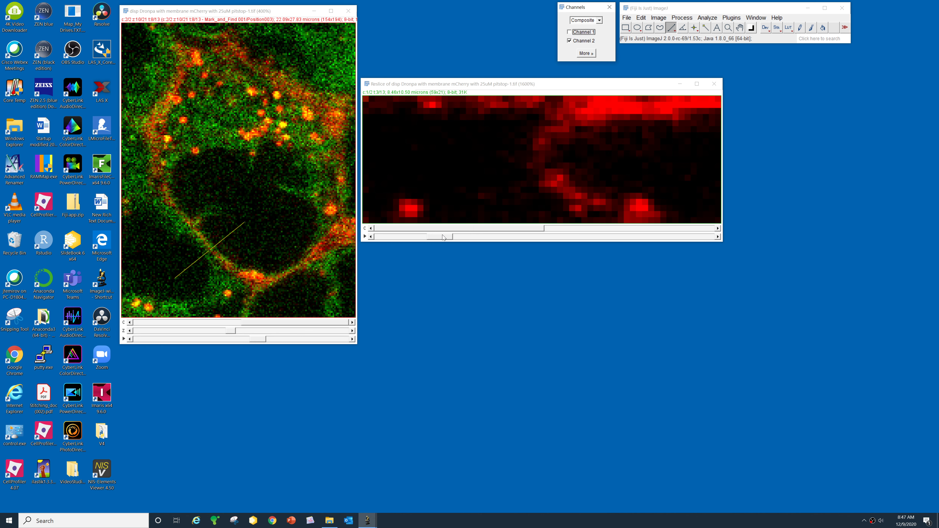
drag(443, 238, 391, 240)
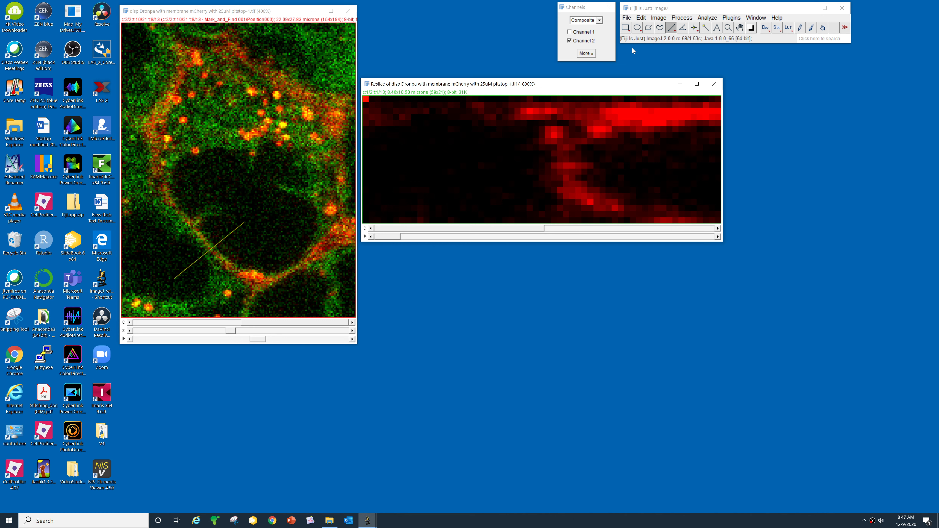
- Plot the kymograph's Z-axis profile as a Live plot for a line across the red band
click(660, 18)
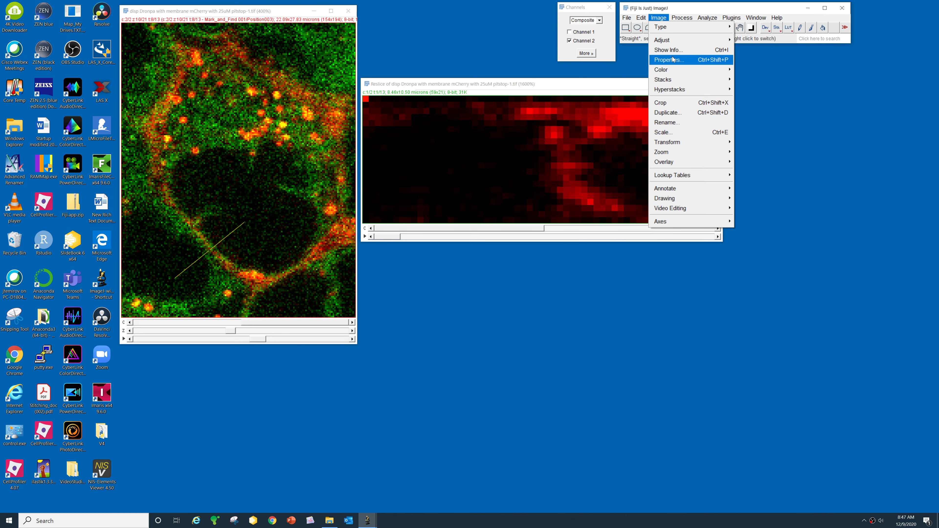
mouse_move(679, 79)
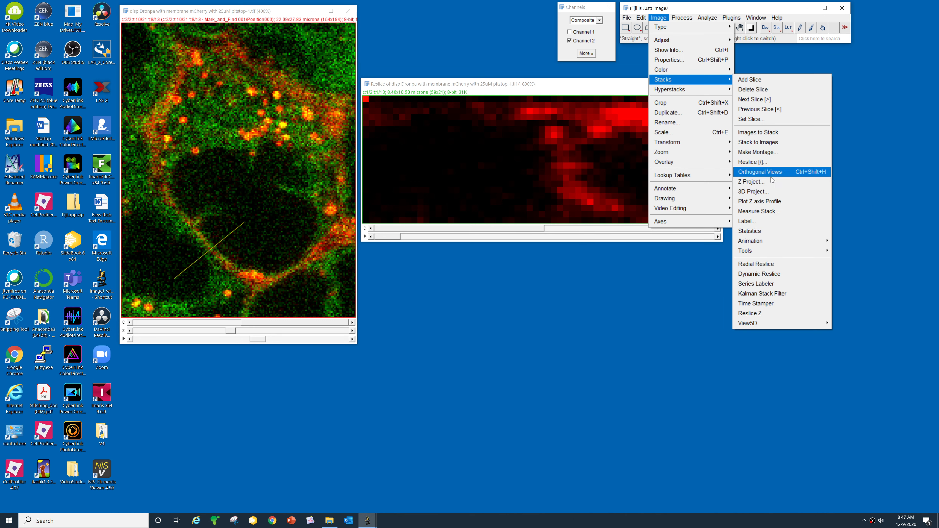
click(777, 202)
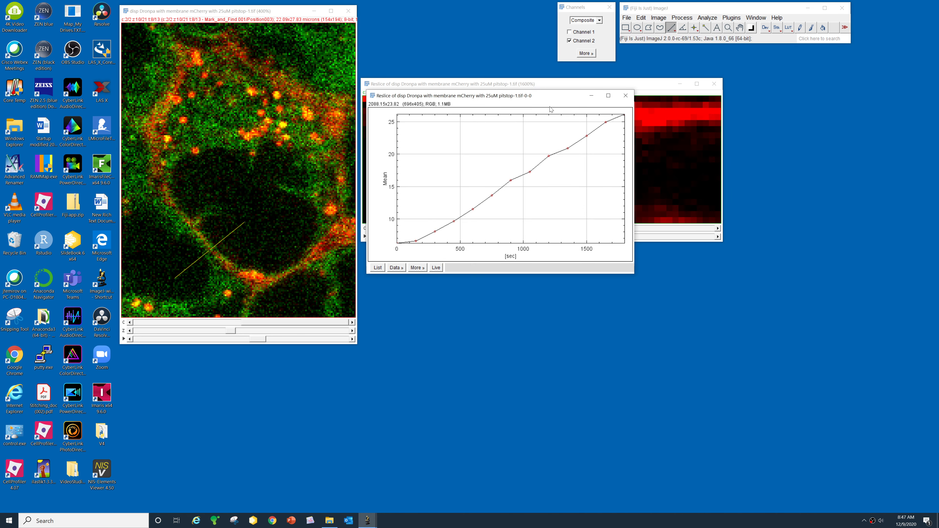
drag(576, 264, 568, 259)
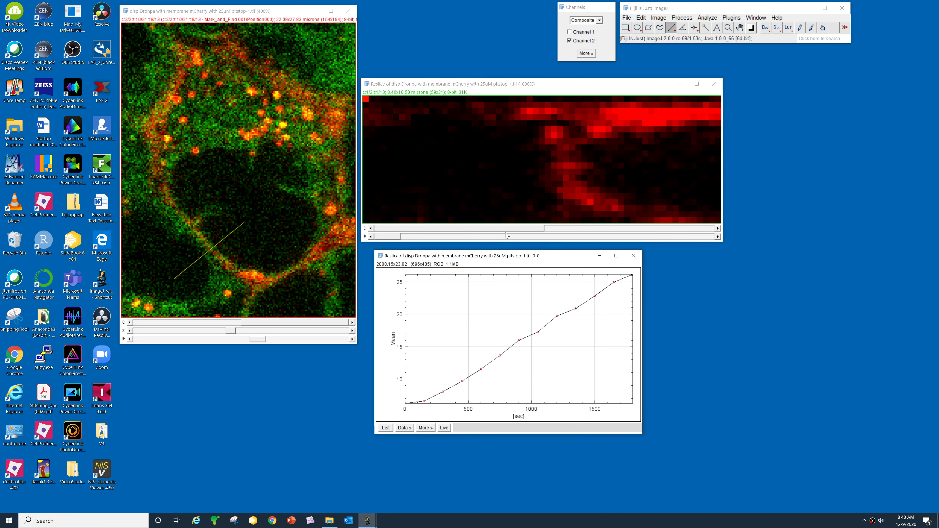
click(444, 428)
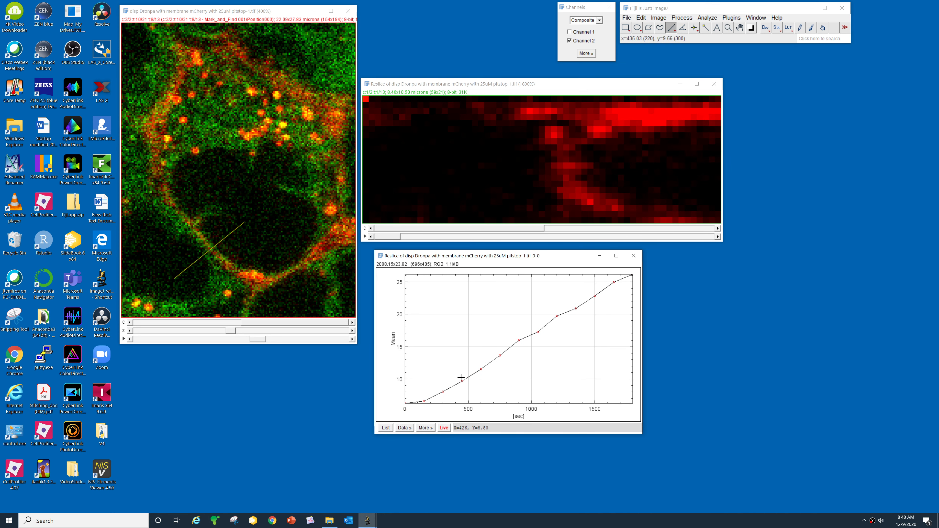
mouse_move(388, 237)
mouse_down()
mouse_move(544, 251)
mouse_move(383, 237)
mouse_up()
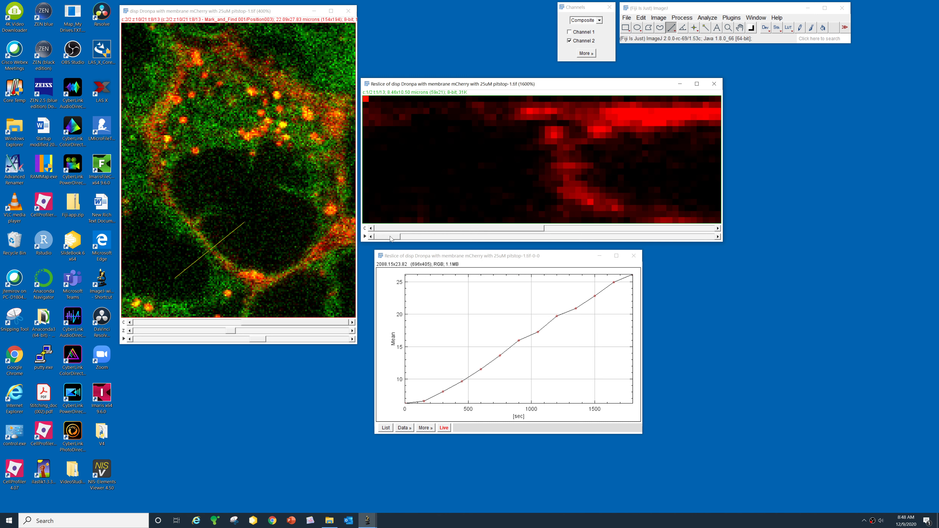
drag(467, 184, 646, 176)
- Draw a rectangle over the red diagonal band, widen its left and right edges, and scrub through later time points
click(625, 27)
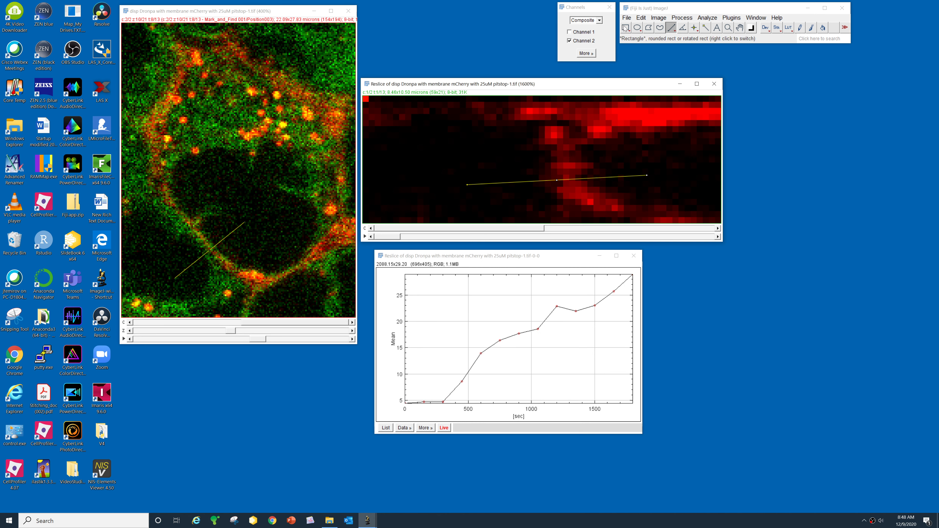
drag(539, 150, 605, 211)
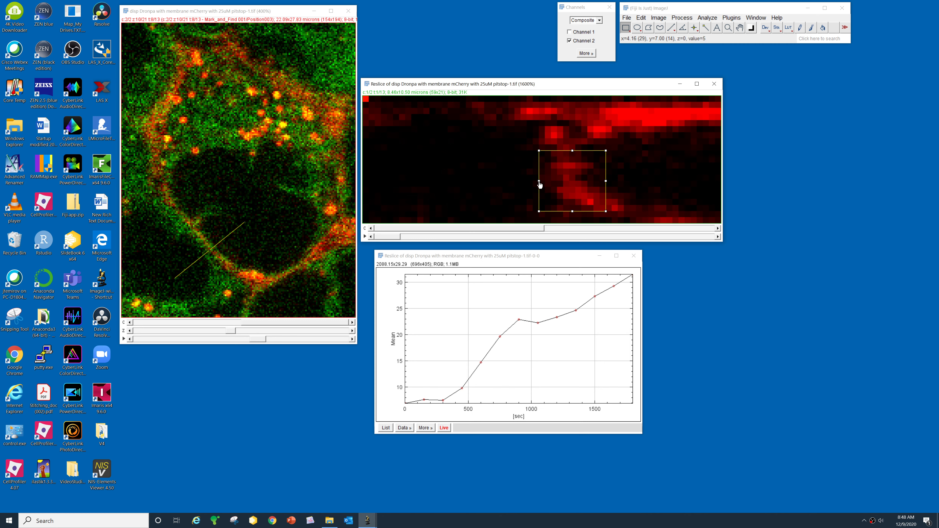
drag(539, 181, 508, 181)
drag(607, 181, 630, 181)
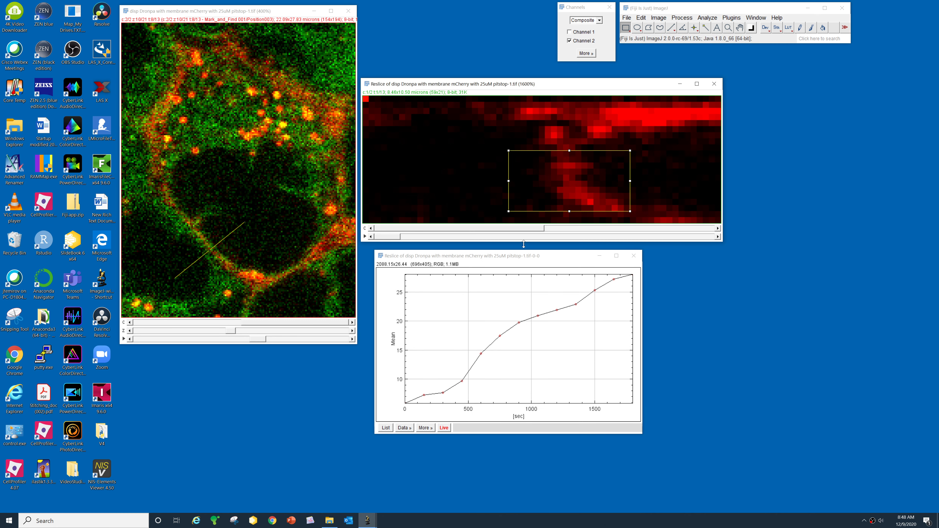
mouse_move(395, 240)
mouse_down()
mouse_move(653, 244)
mouse_move(416, 238)
mouse_up()
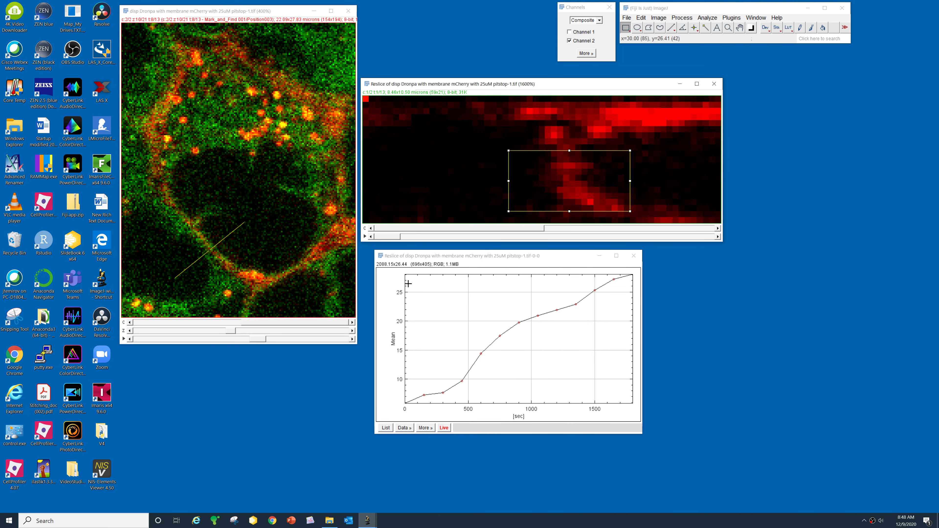
- Check the live plot's Data export options without choosing one, and nudge the plot window up-left
click(404, 429)
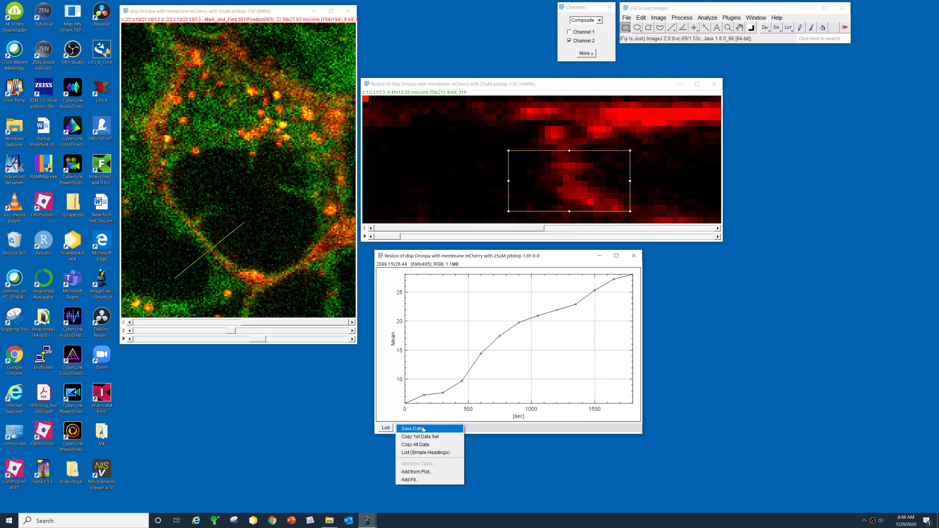
click(558, 258)
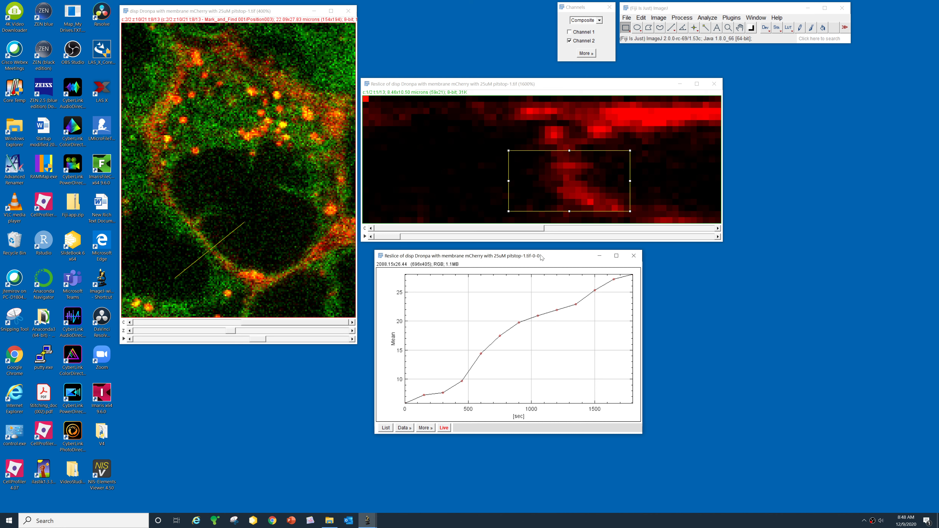
drag(552, 259, 539, 255)
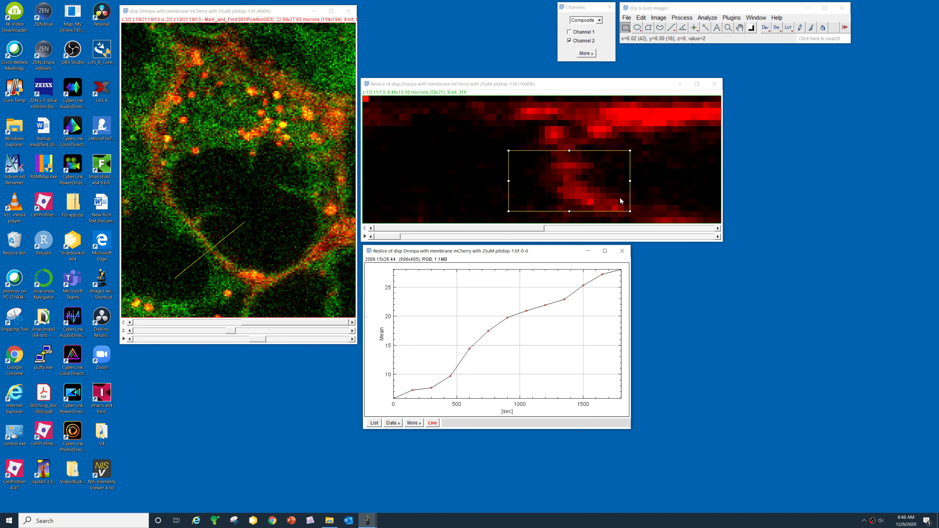
- Open the ROI Manager, store the band rectangle as the first ROI, and enlarge and reposition the window
click(707, 19)
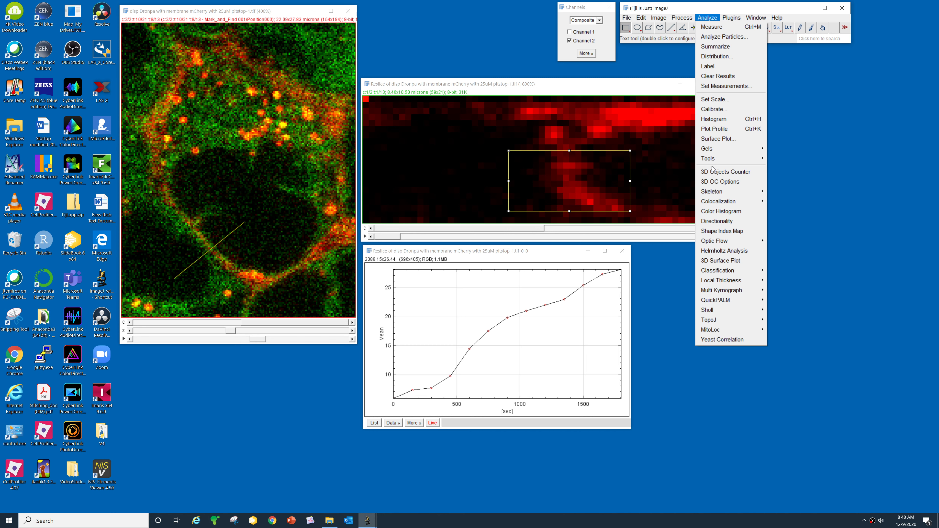
mouse_move(761, 165)
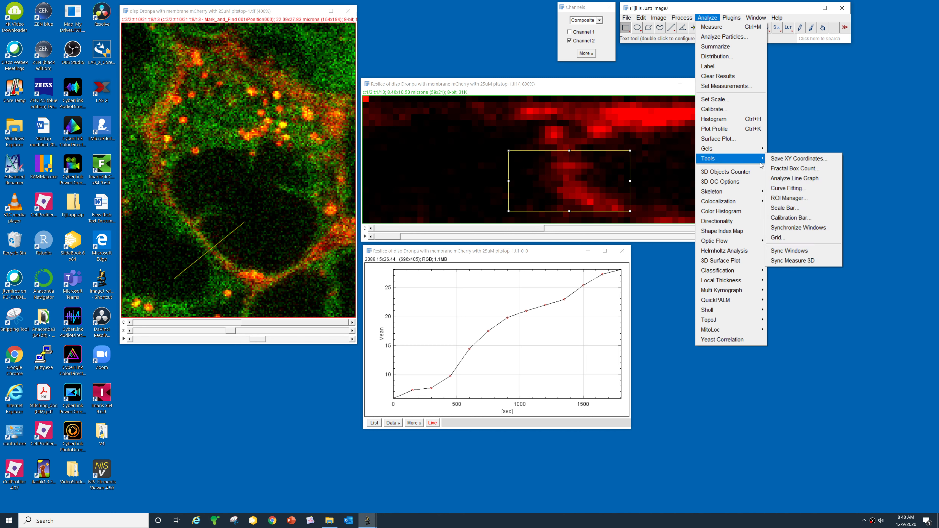
click(789, 198)
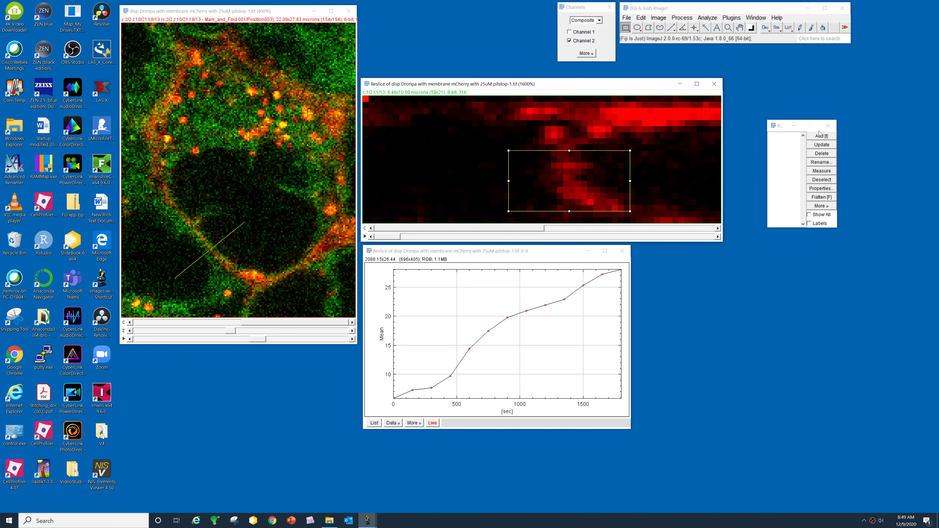
click(821, 137)
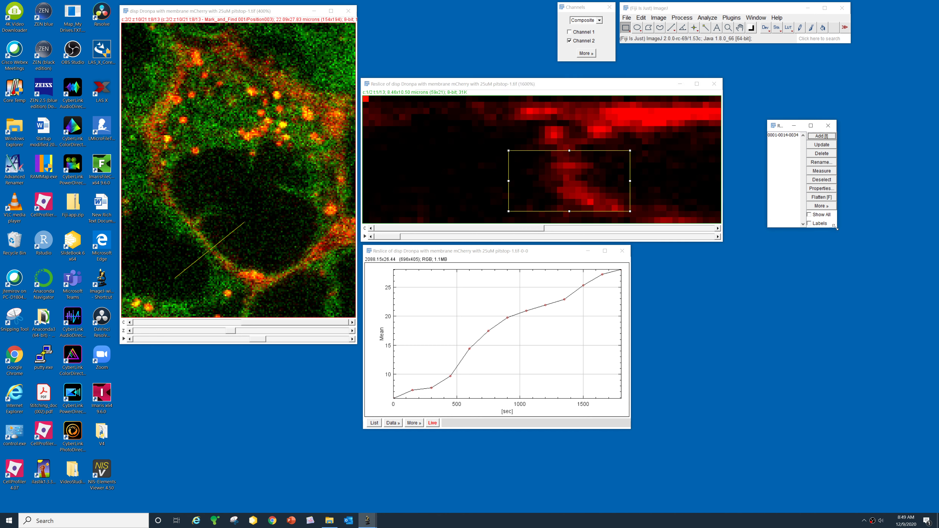
drag(836, 227, 895, 312)
drag(818, 128, 794, 106)
click(662, 174)
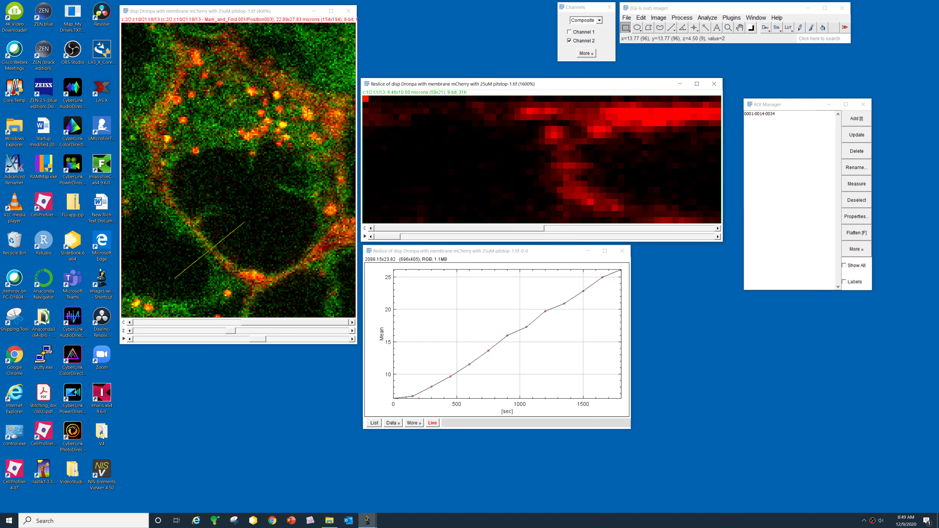
click(258, 66)
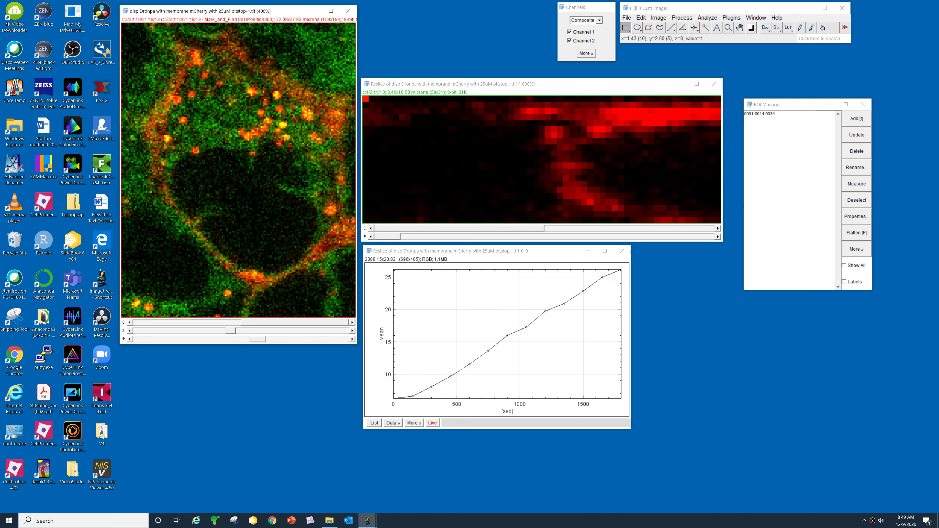
click(639, 123)
click(760, 114)
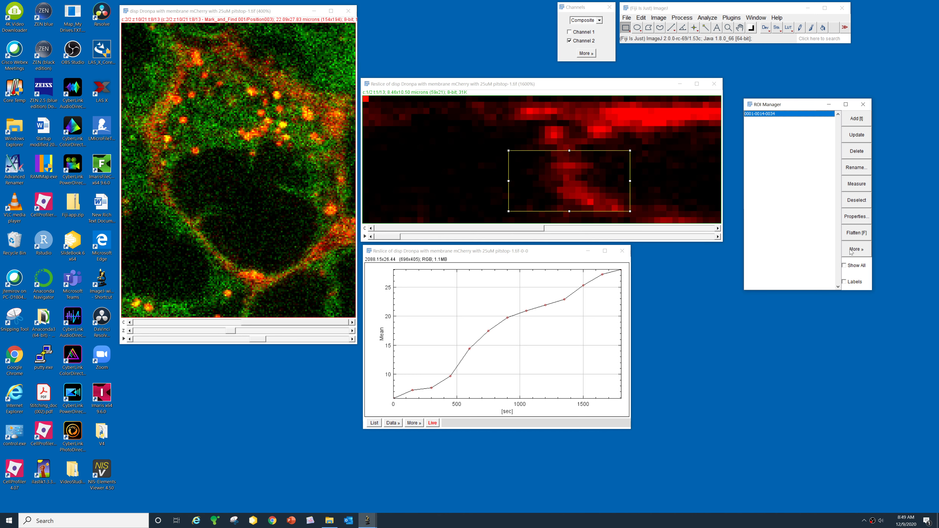
drag(472, 139, 661, 163)
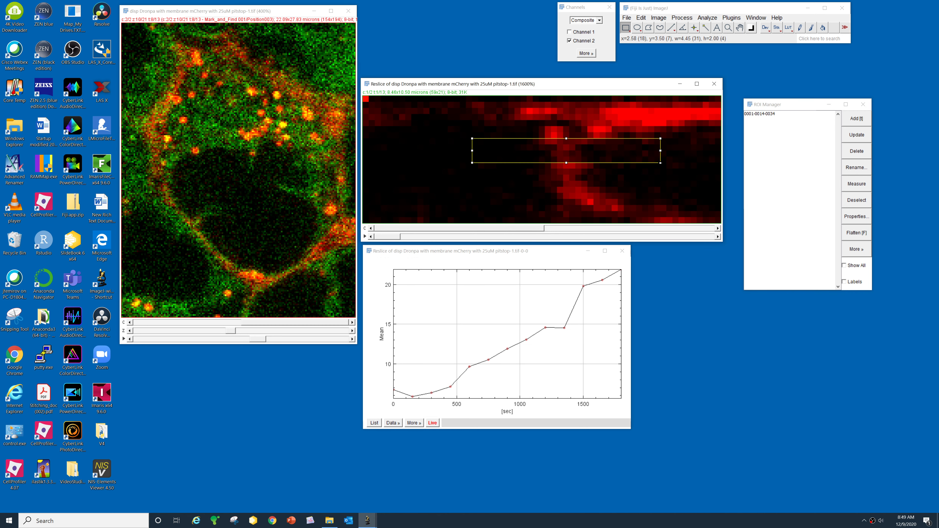
click(865, 122)
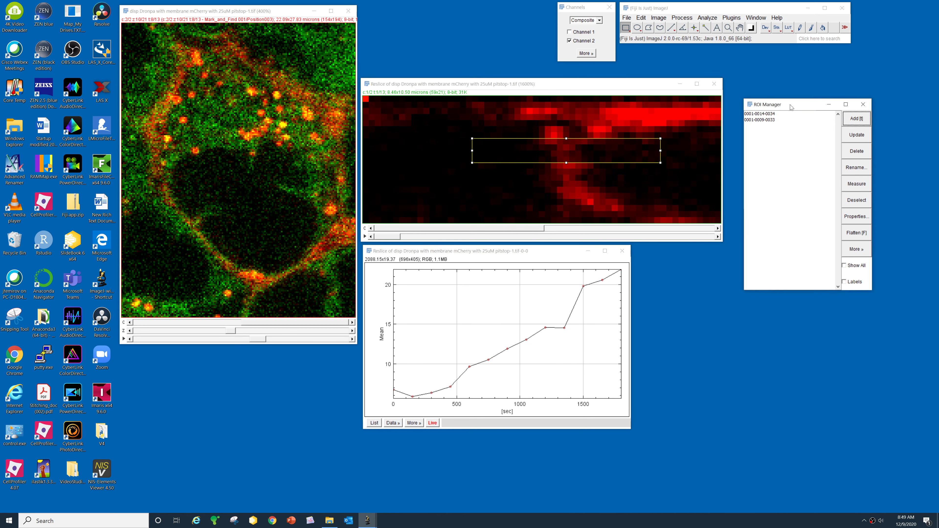
click(766, 115)
click(765, 121)
click(765, 115)
click(767, 121)
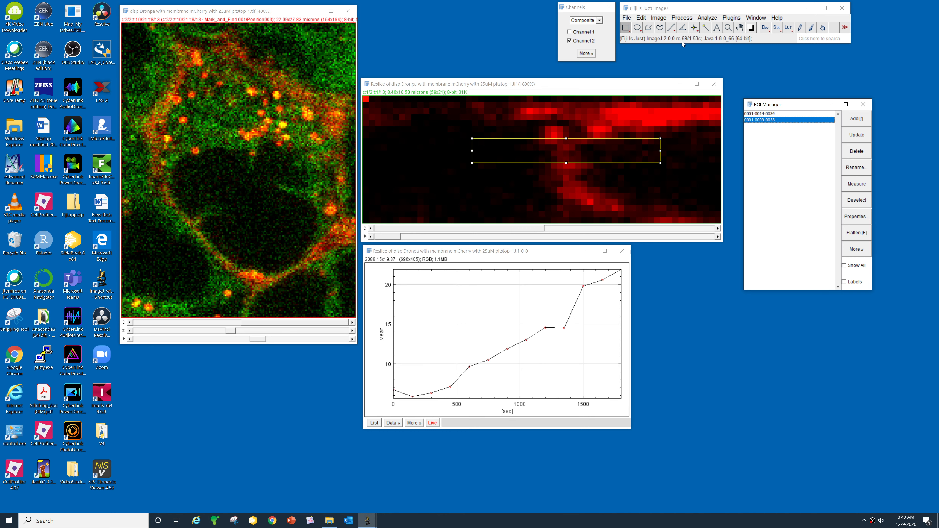
click(671, 27)
drag(527, 211, 625, 167)
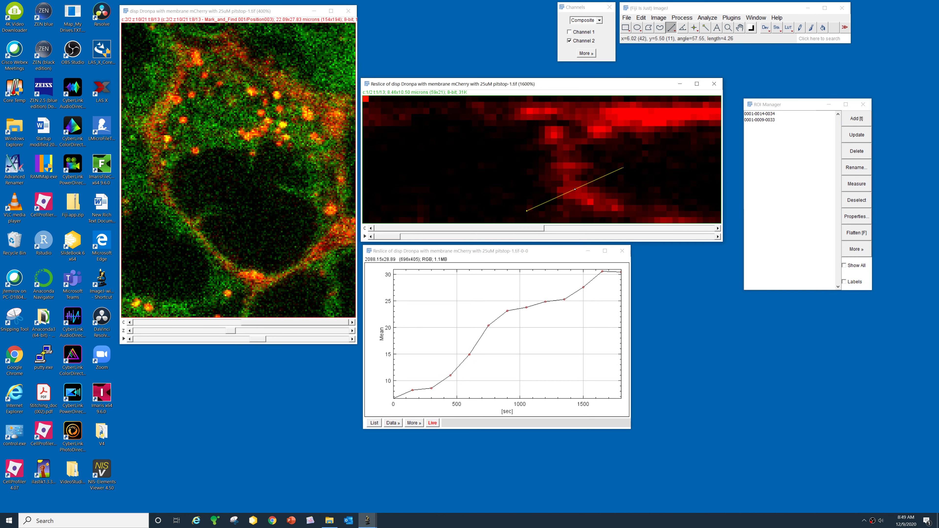
click(852, 122)
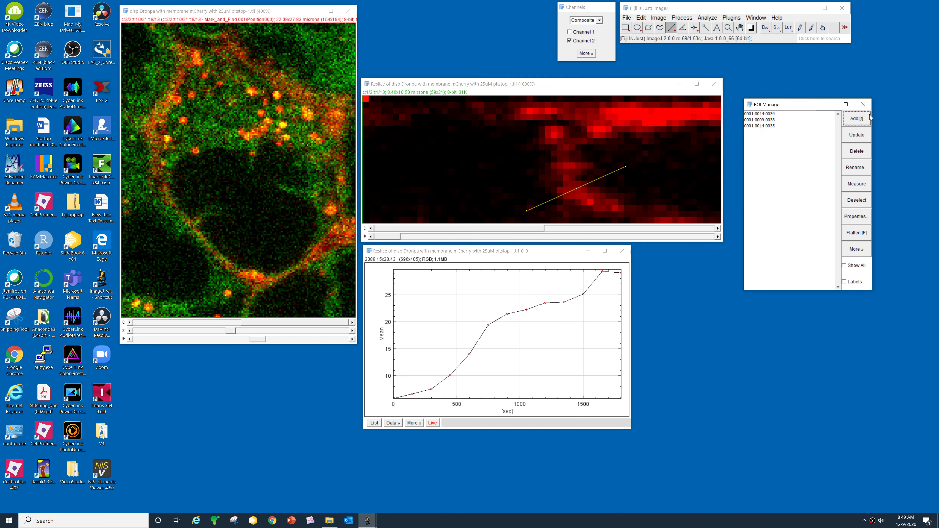
click(756, 126)
click(755, 119)
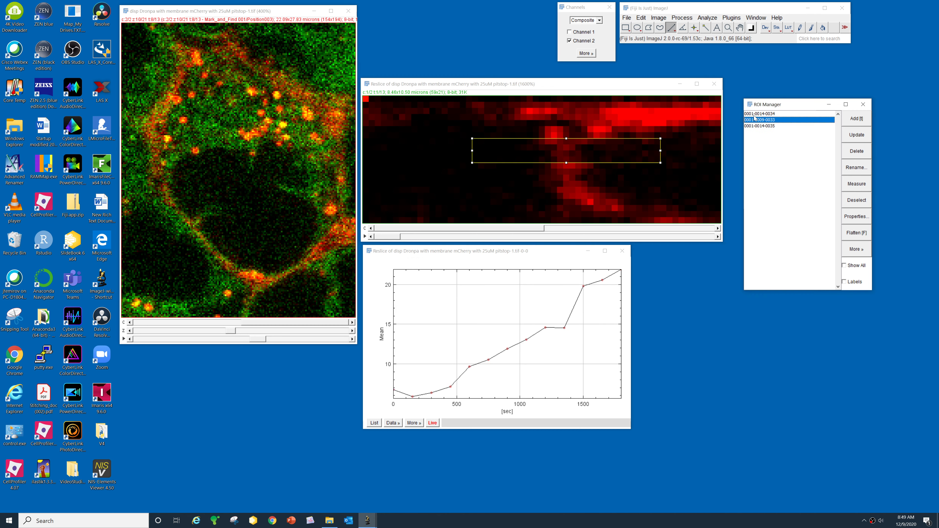
click(754, 114)
click(756, 119)
click(758, 127)
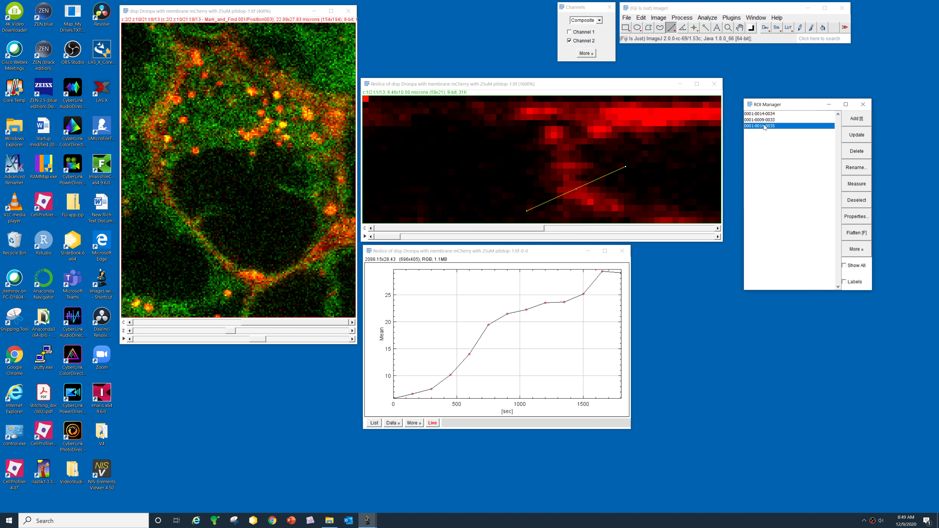
click(864, 254)
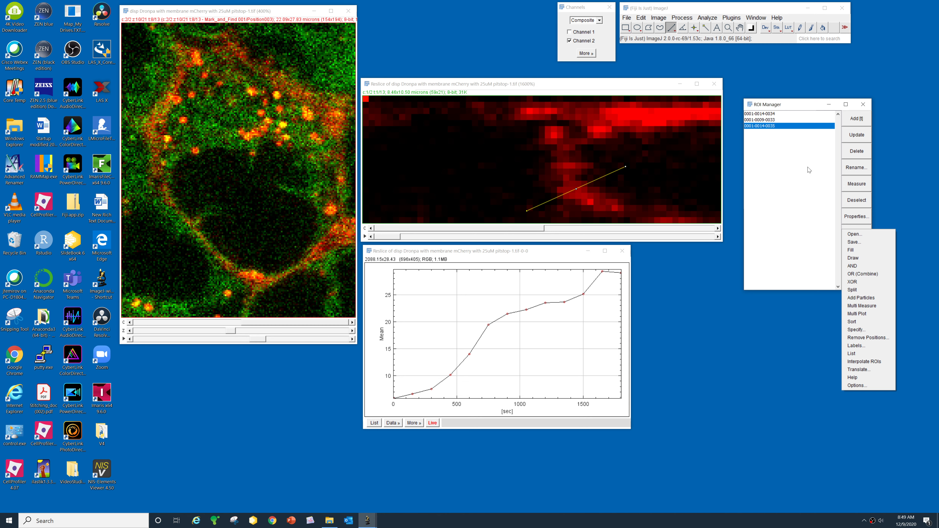
click(610, 85)
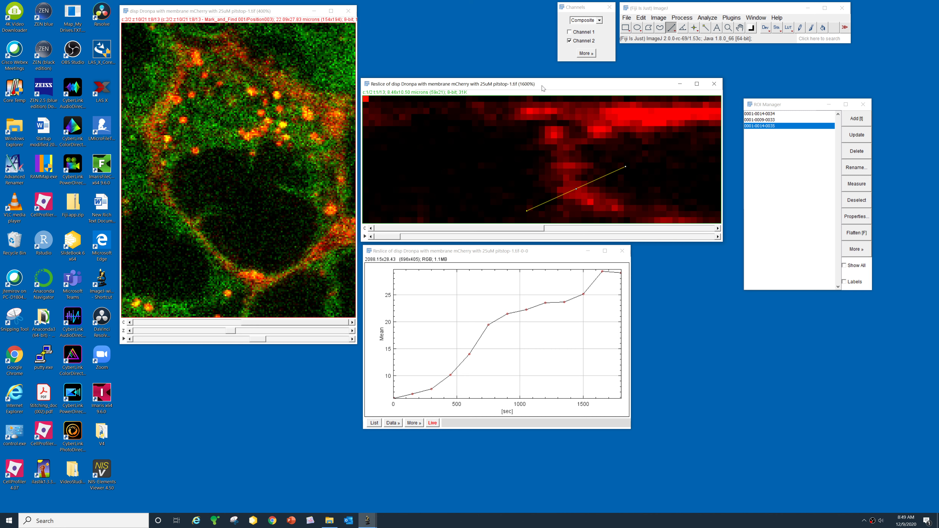
drag(542, 86, 543, 82)
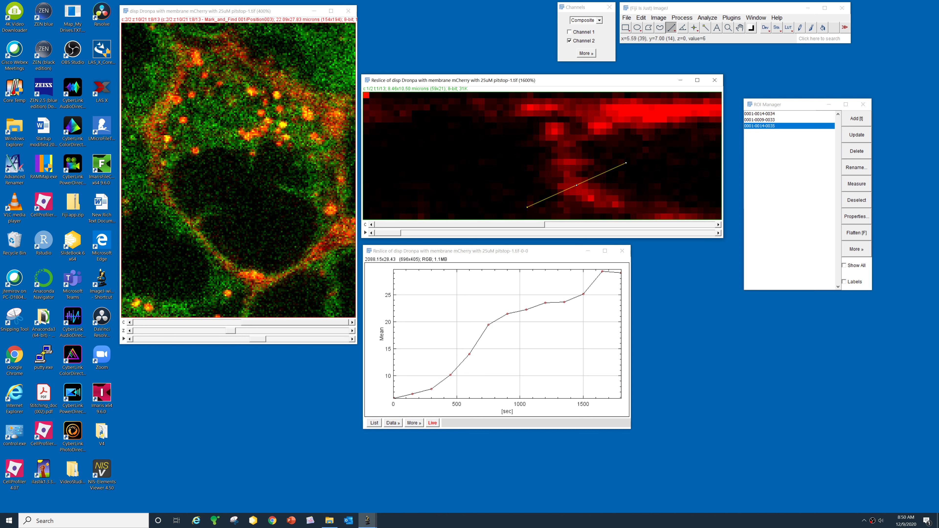
click(756, 120)
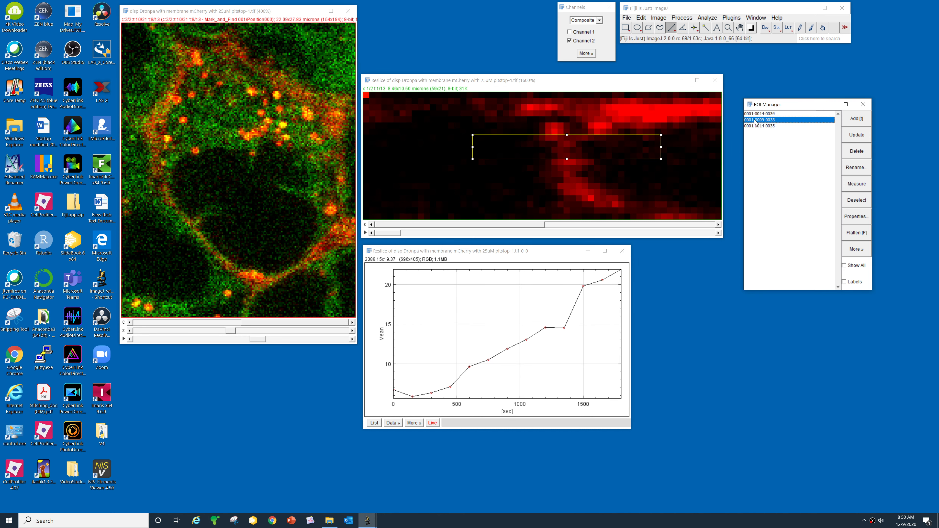
- Multi Measure the ROI over all 26 slices with one row per slice, then move the Results table top-left
click(856, 249)
click(877, 306)
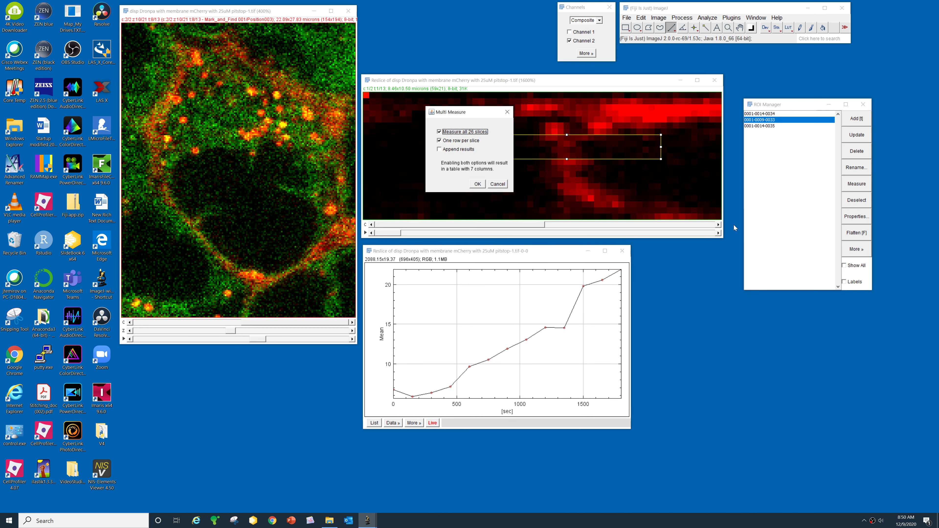
click(478, 184)
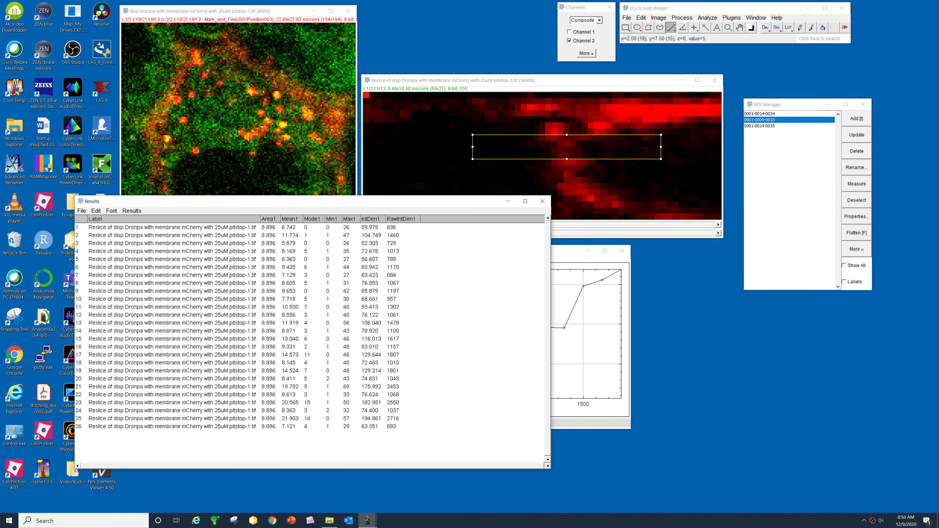
drag(435, 204, 387, 75)
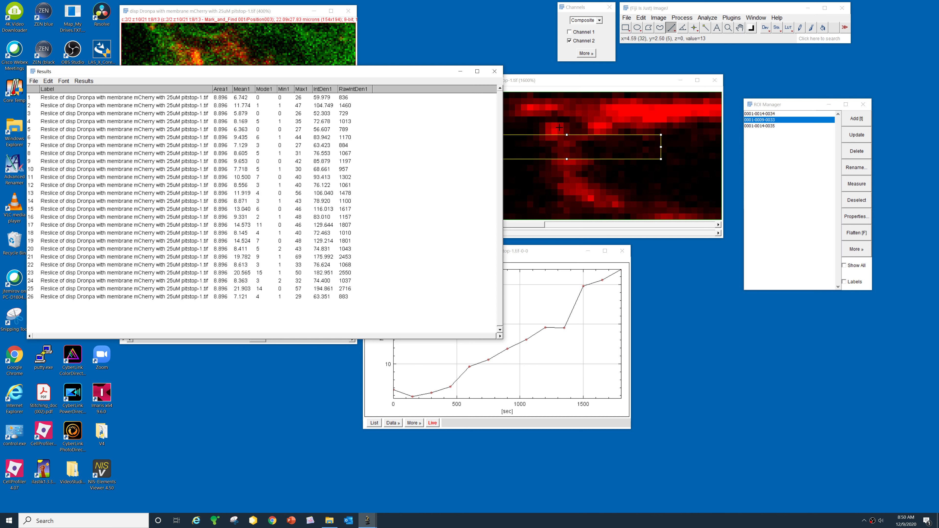
click(707, 19)
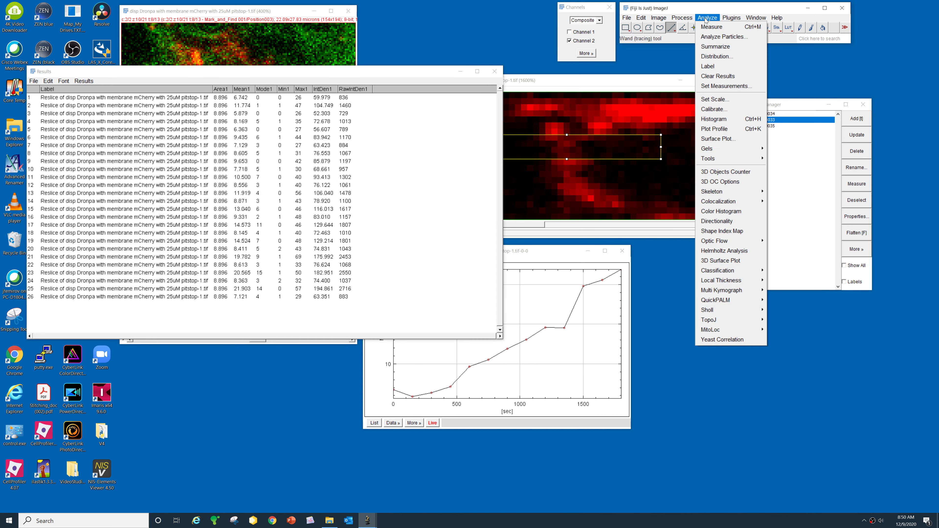
click(718, 87)
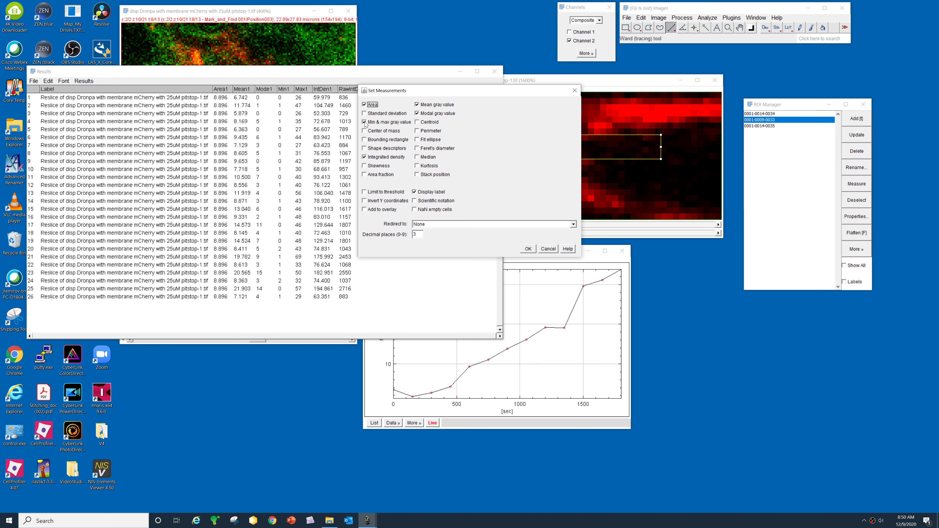
click(528, 248)
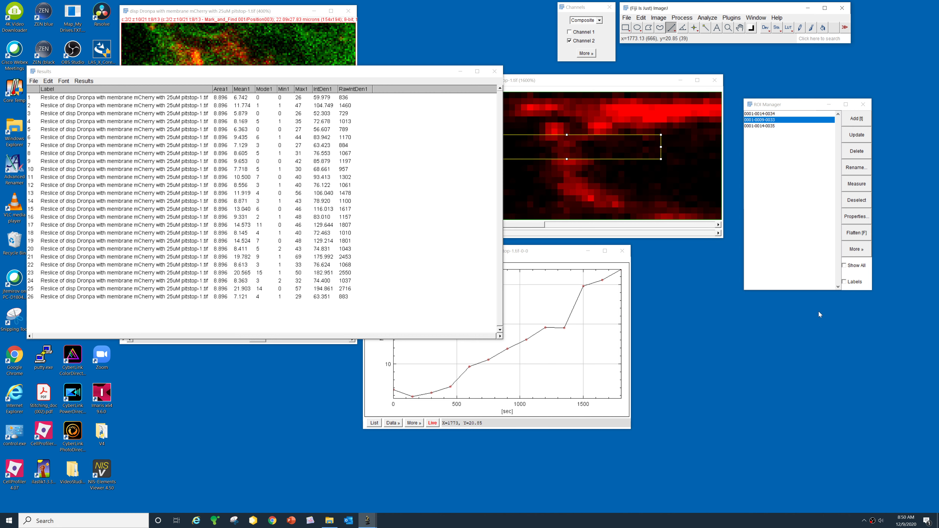
click(856, 249)
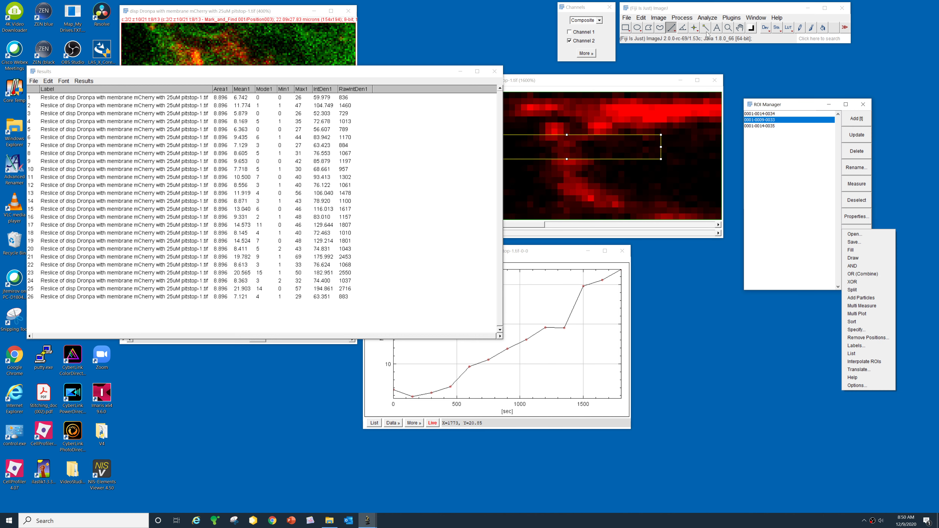
click(708, 18)
click(728, 89)
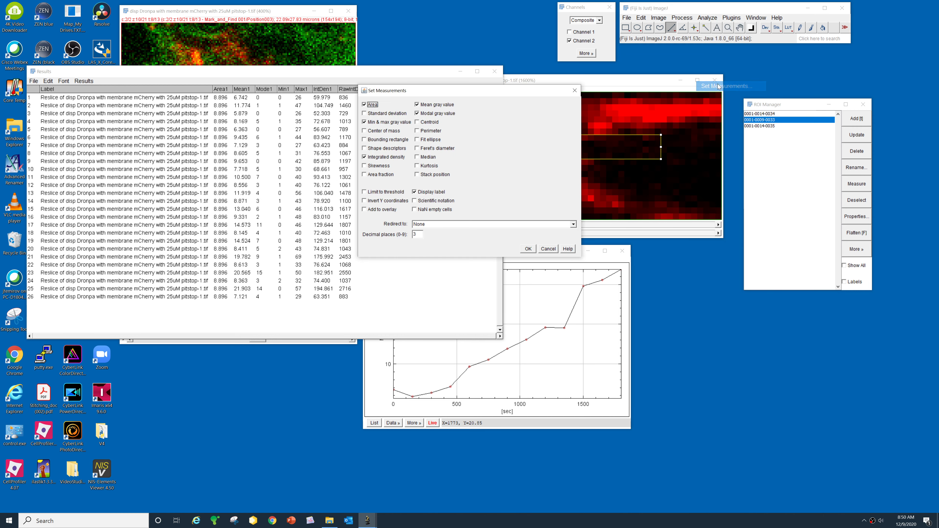
click(548, 249)
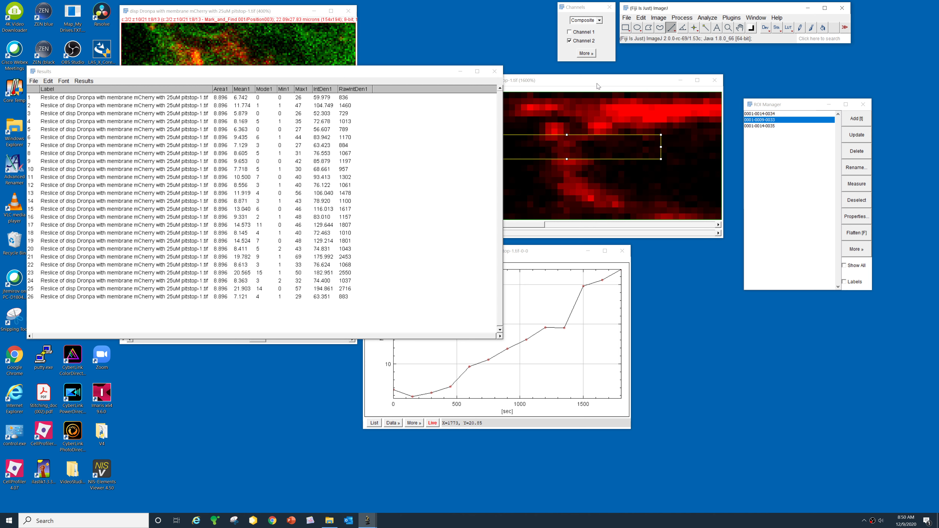
drag(597, 82, 645, 85)
mouse_move(432, 237)
mouse_down()
mouse_move(726, 255)
mouse_move(428, 231)
mouse_up()
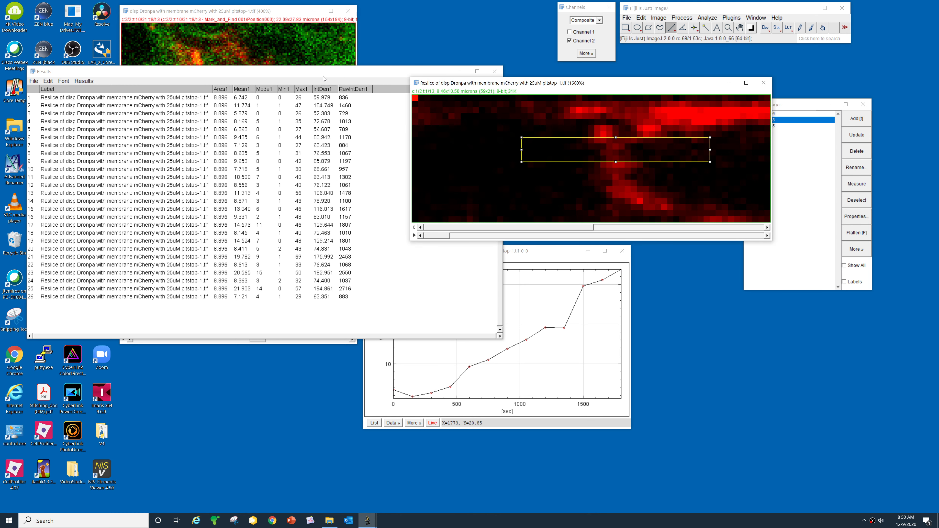
drag(321, 73, 306, 122)
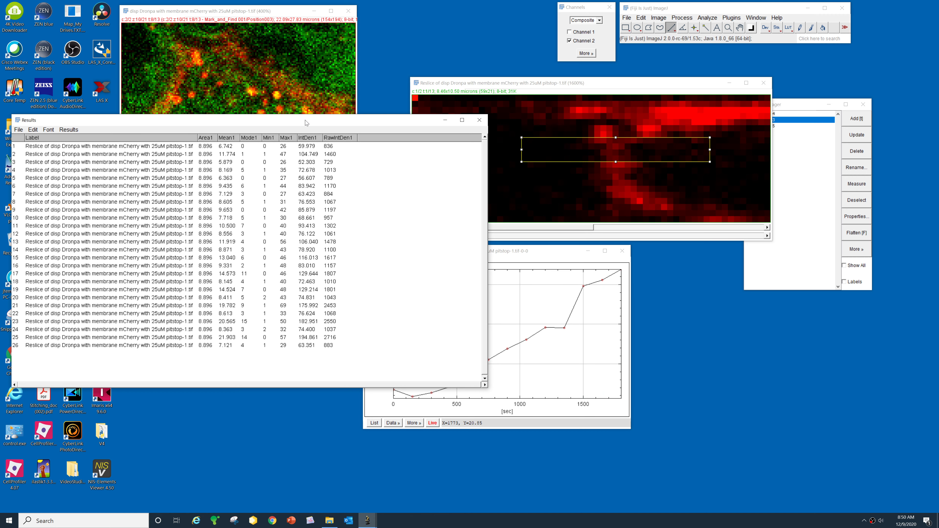
drag(602, 83, 557, 70)
drag(340, 124, 343, 181)
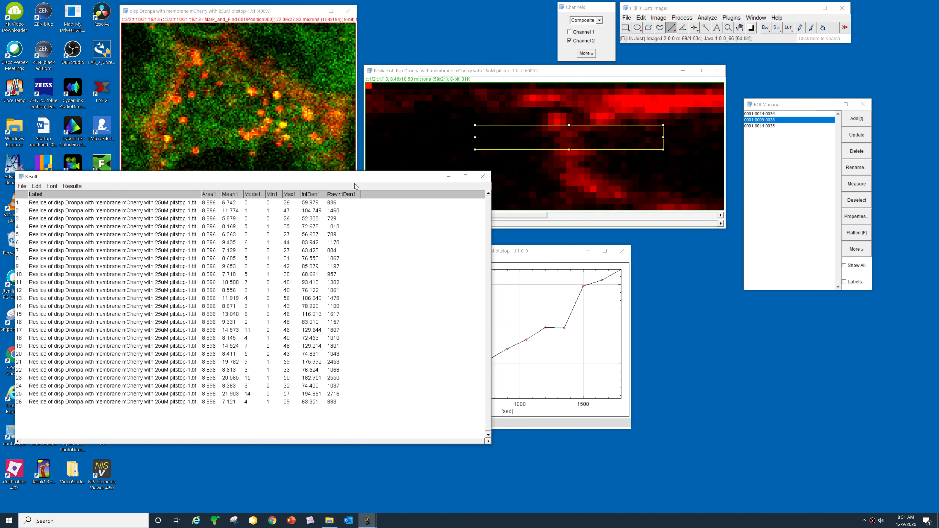
click(123, 204)
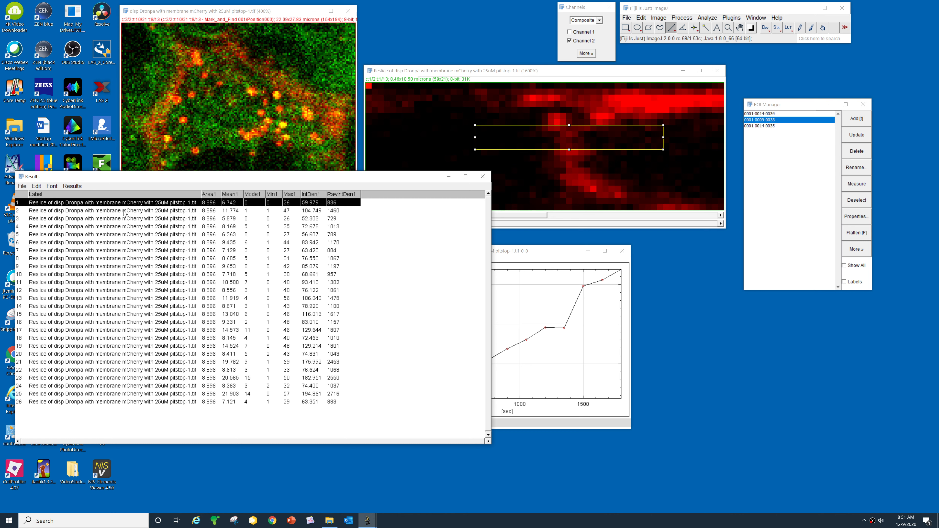
click(125, 212)
click(126, 219)
click(128, 227)
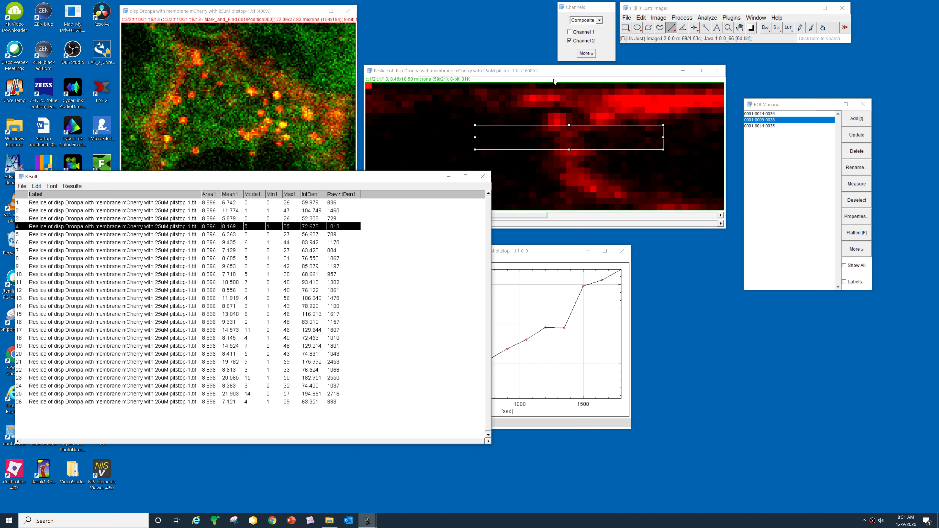
click(556, 73)
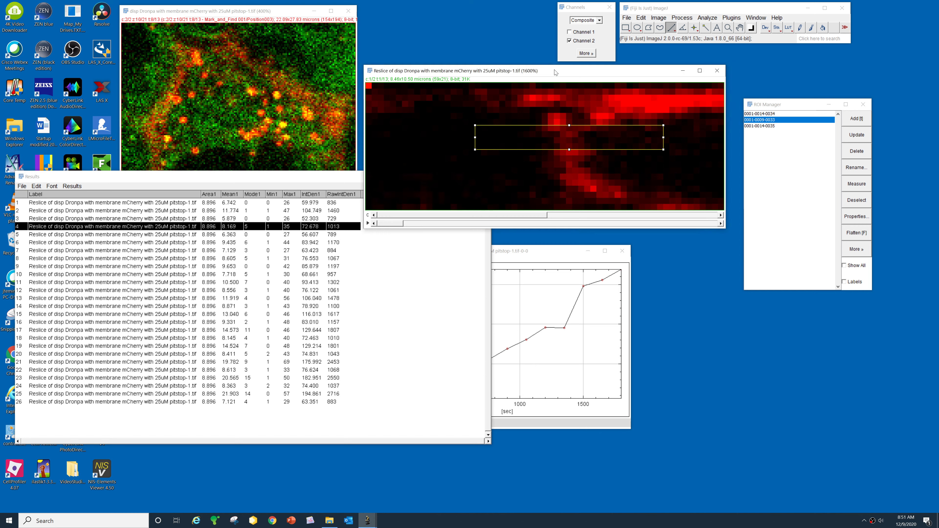
- Split the kymograph into separate channels and zoom the C2-Reslice image to 1600%, moving it left
click(659, 18)
mouse_move(677, 72)
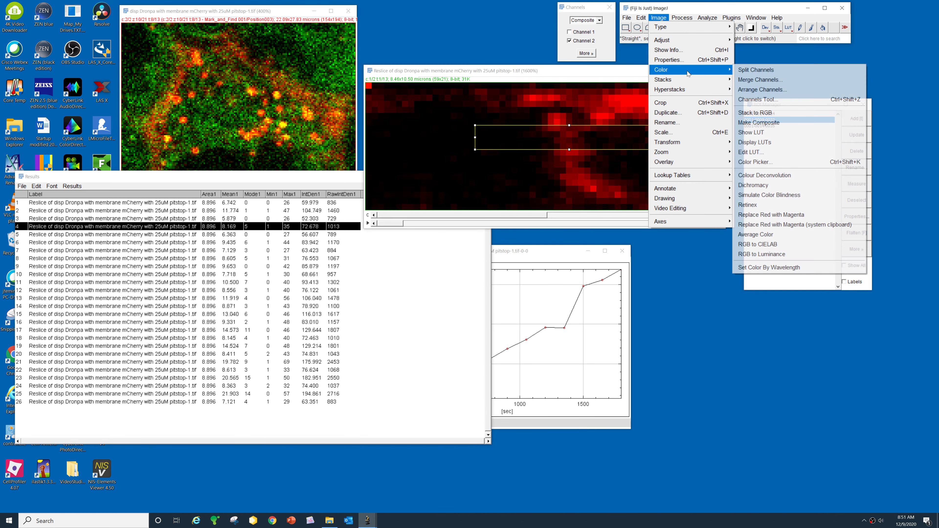
click(755, 70)
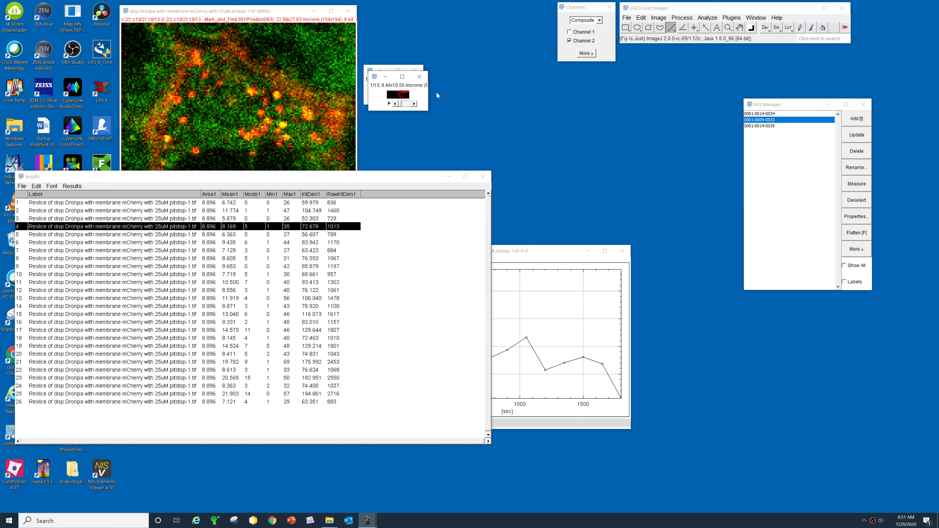
key(plus)
key(plus)
key(plus)
key(plus)
key(plus)
key(plus)
key(plus)
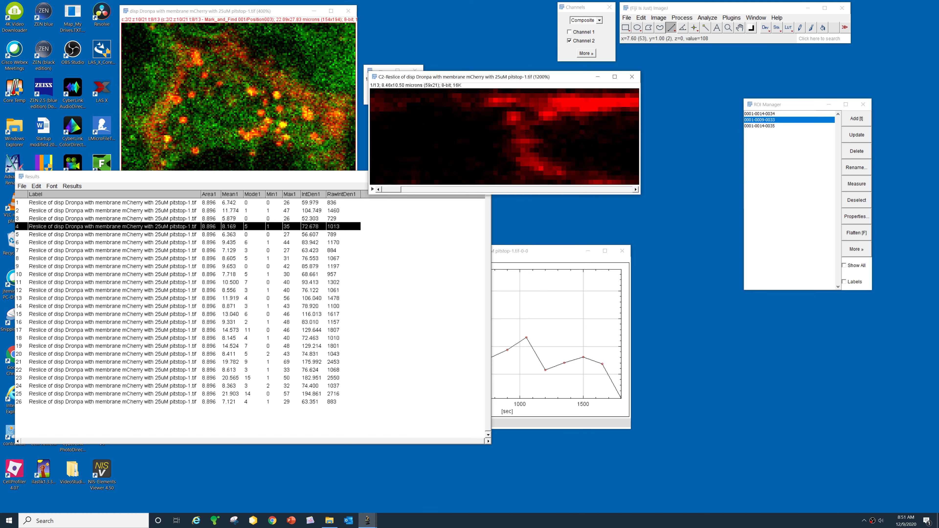
drag(500, 80, 411, 80)
key(plus)
key(plus)
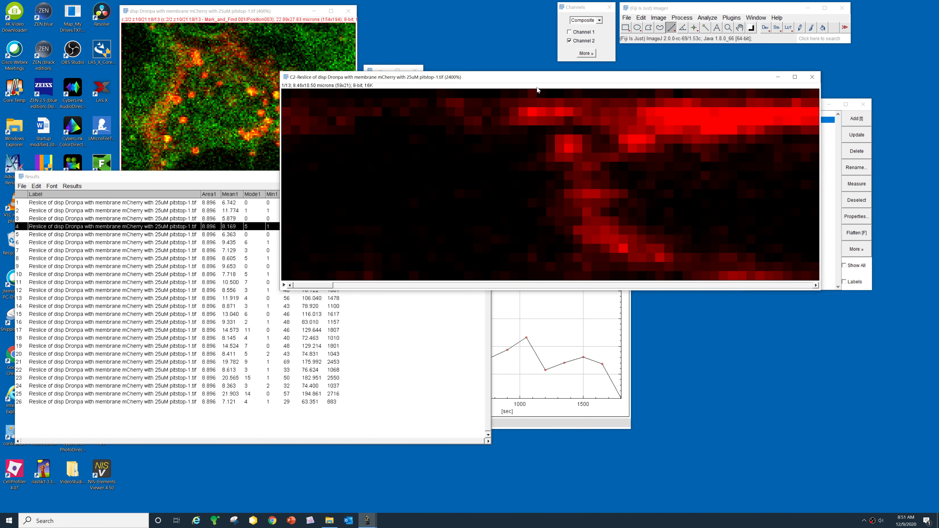
key(minus)
drag(543, 81, 496, 81)
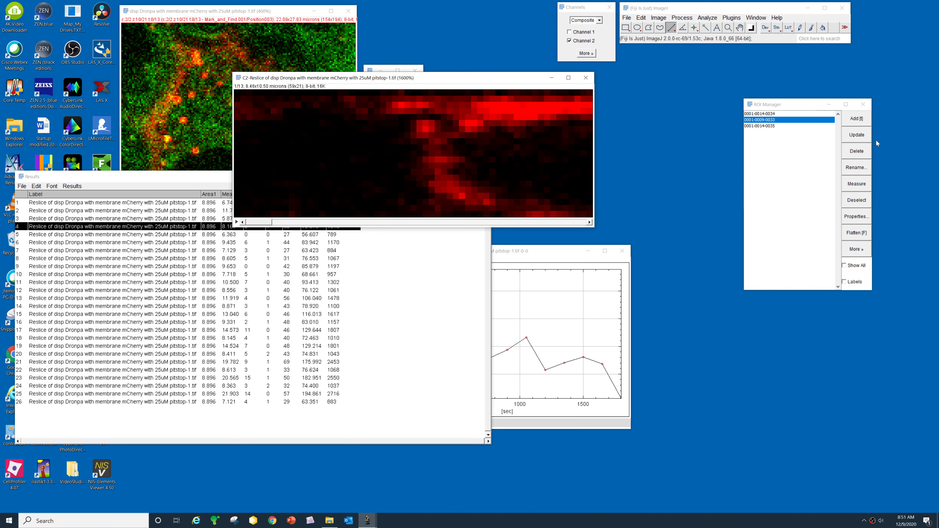
click(769, 127)
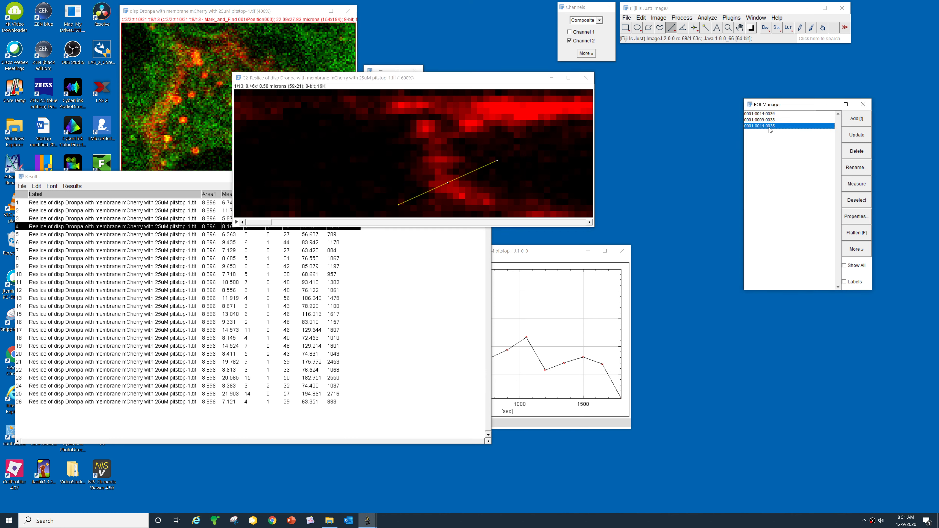
click(766, 119)
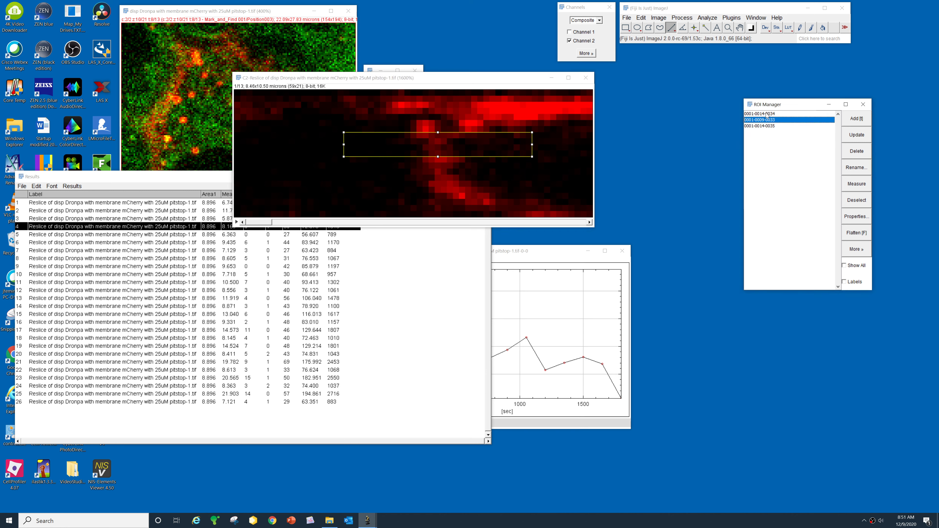
click(767, 114)
click(766, 120)
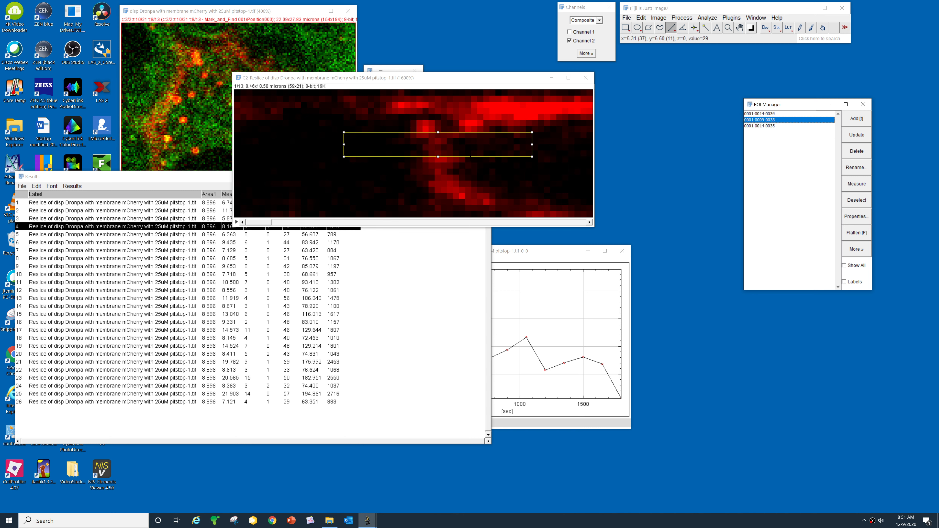
click(860, 253)
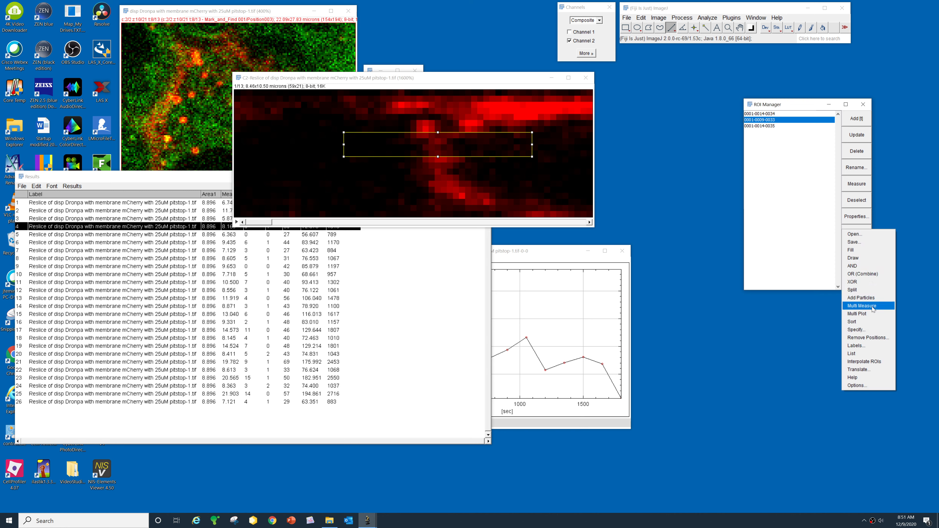
click(861, 306)
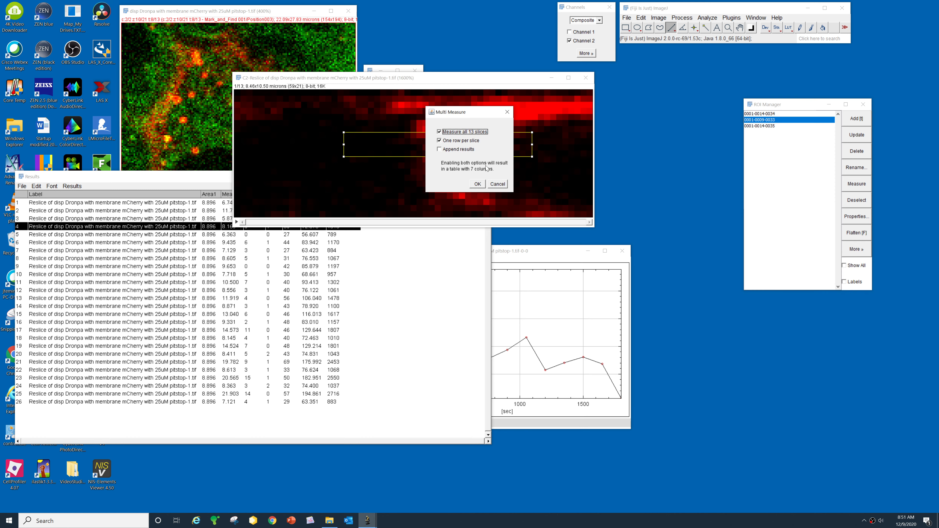
click(476, 184)
drag(444, 79, 436, 41)
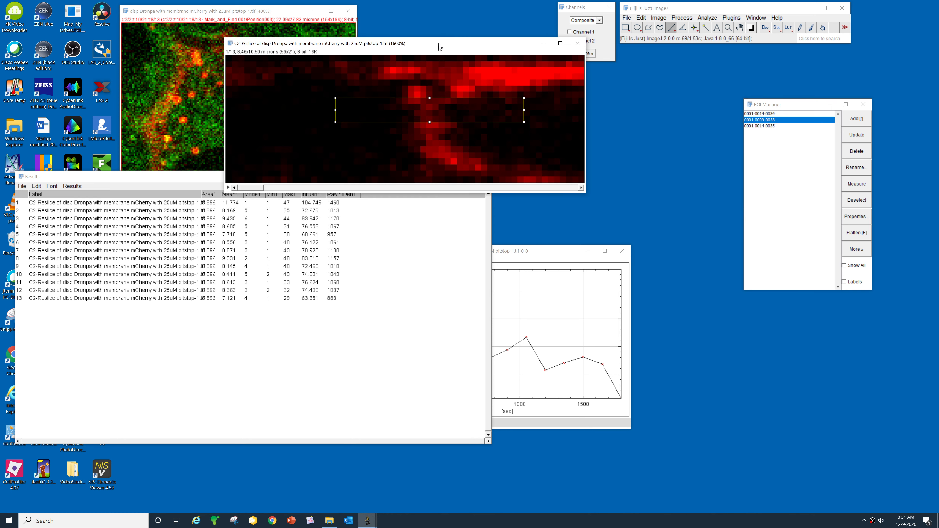
drag(183, 183, 272, 213)
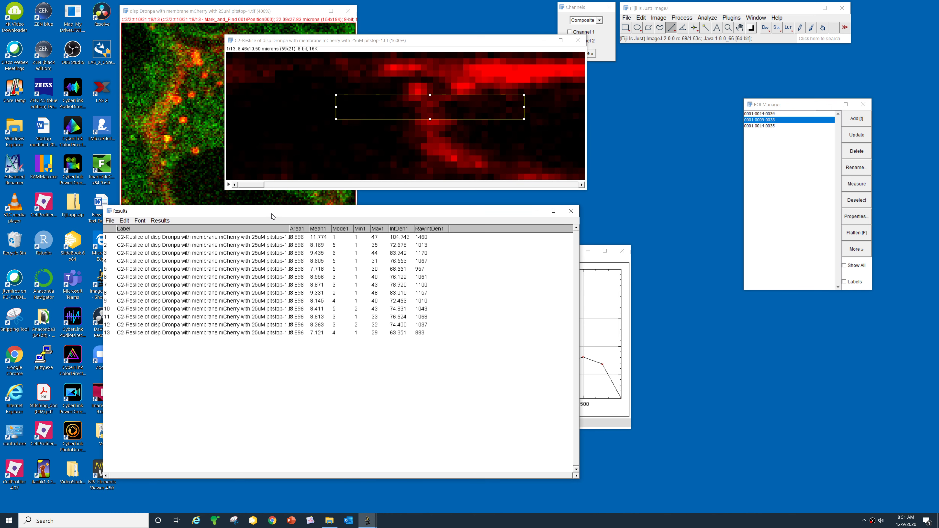